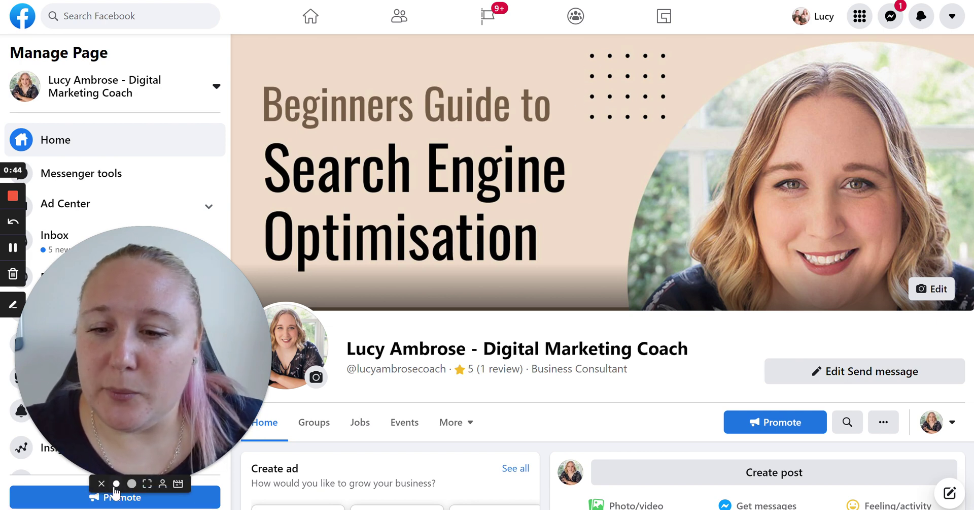
click(117, 485)
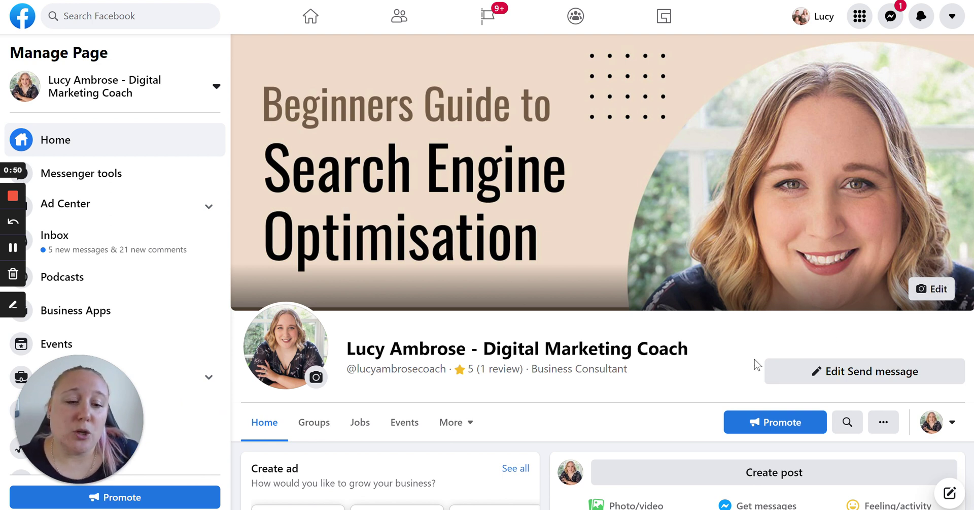
scroll(758, 362, down, 2)
scroll(757, 363, down, 2)
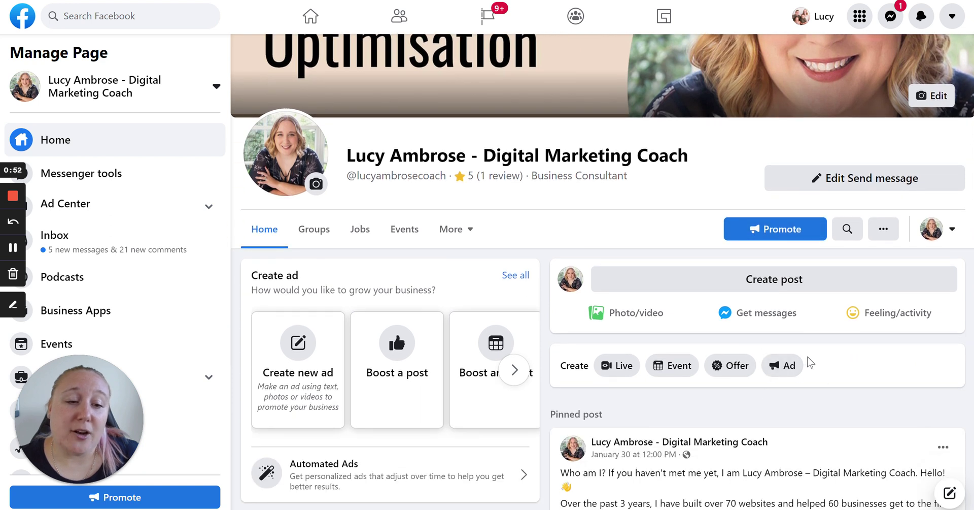
Open the page's Ad Center and start creating an ad with the Create new ad type
click(94, 208)
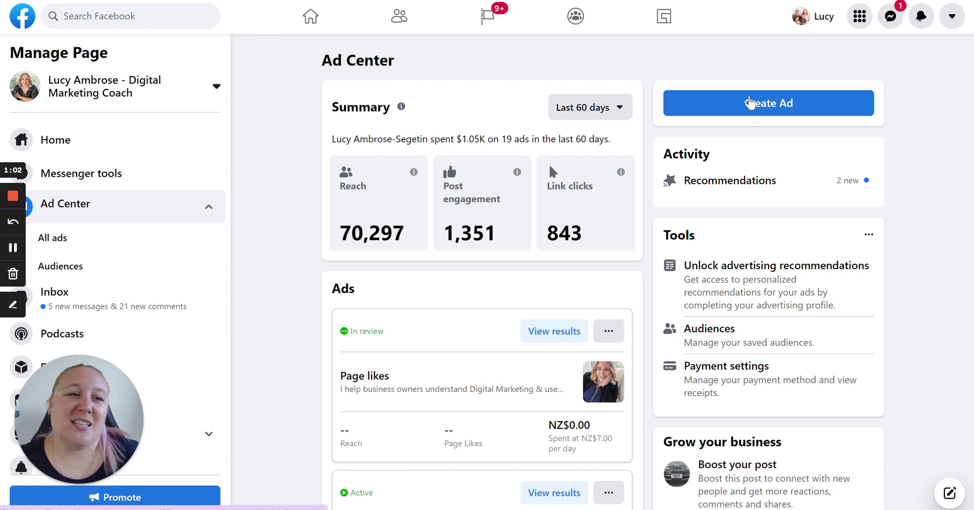
click(750, 103)
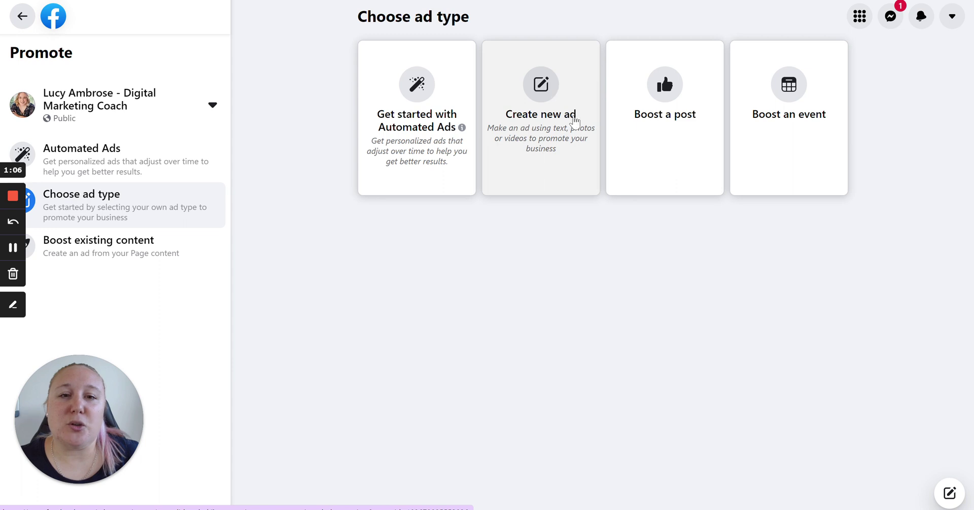
click(557, 88)
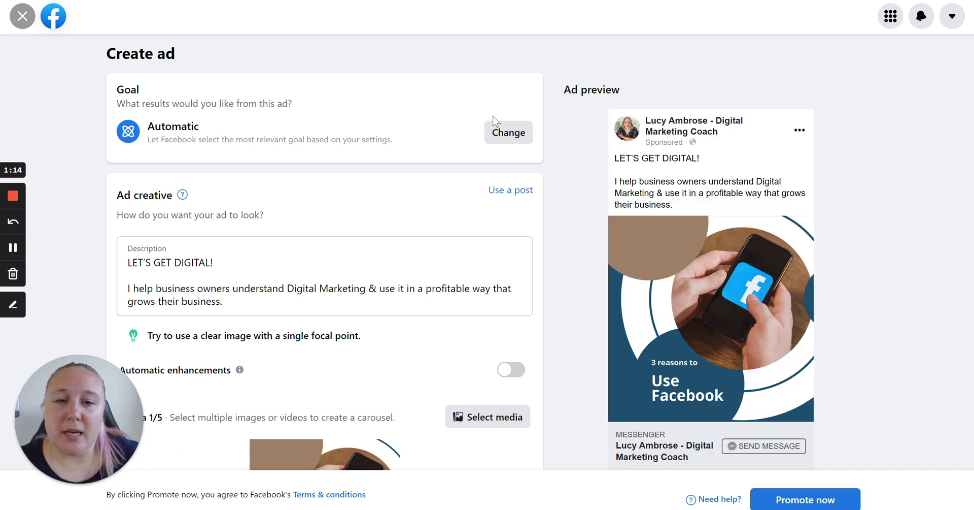
Change the ad's goal to Get more website visitors and save it
click(510, 128)
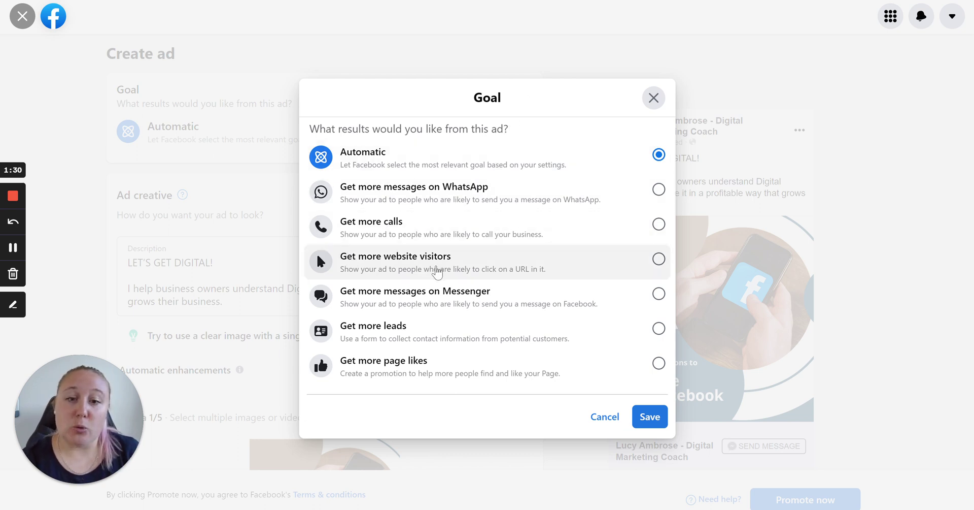
click(438, 271)
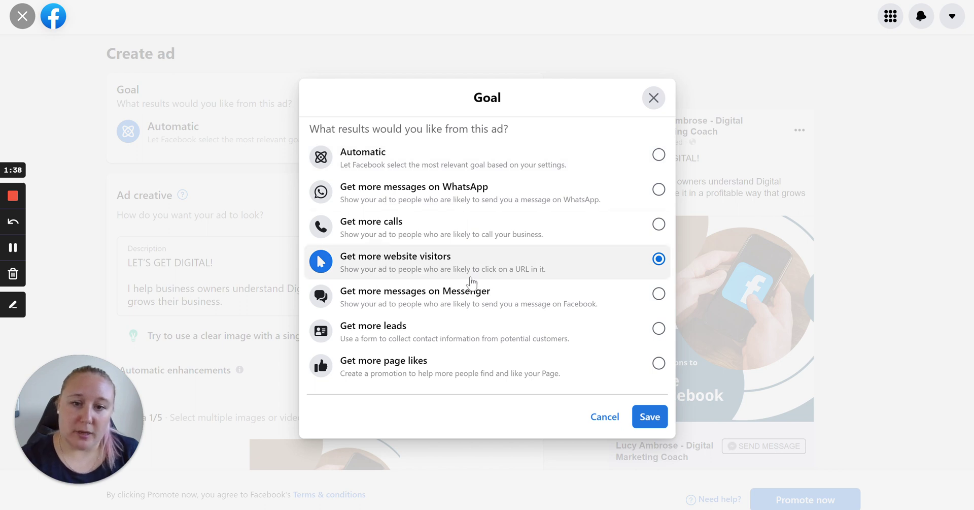
click(651, 418)
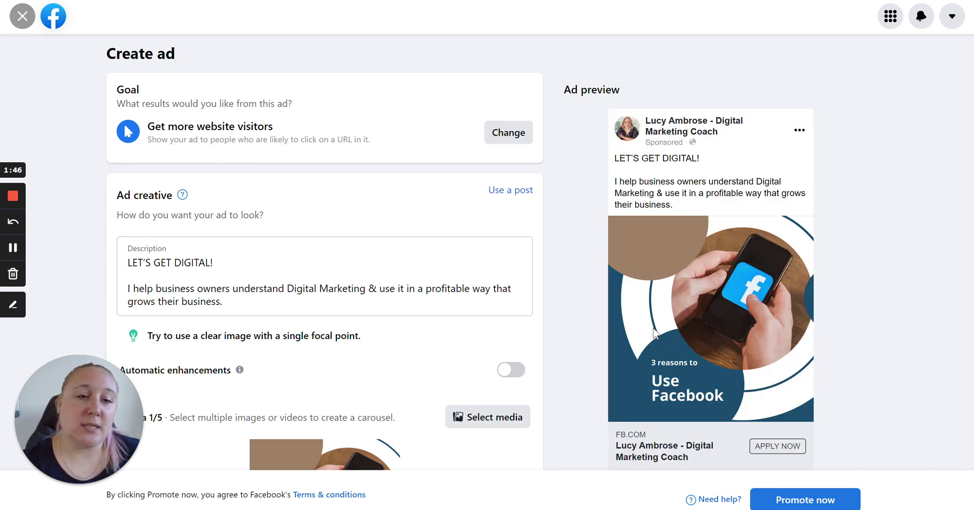
Replace the description's opening line with "Did you know that 55% of buyers do research via social media before making a purchase?"
scroll(760, 193, down, 1)
scroll(759, 188, down, 1)
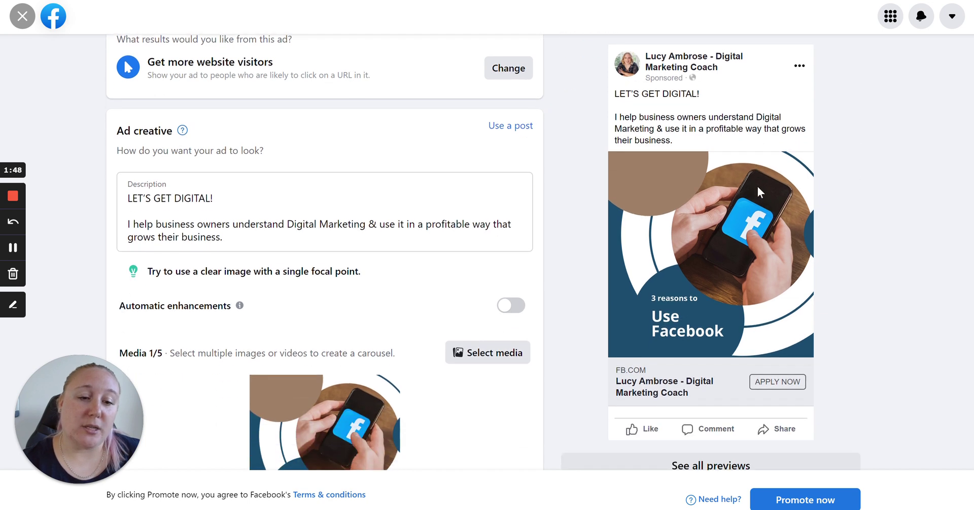
scroll(760, 196, up, 2)
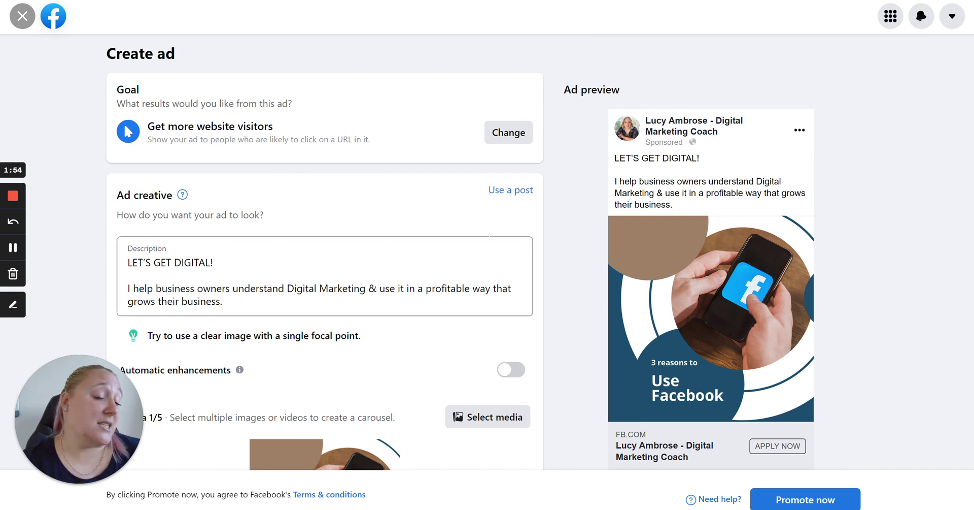
click(12, 247)
drag(213, 262, 127, 262)
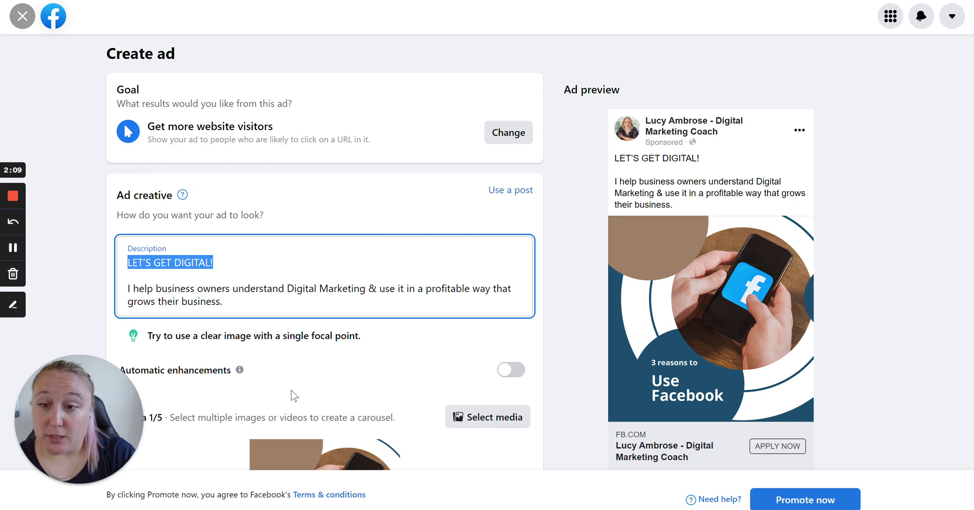
text(Did you know that 55% of buyers do research via social media before making a purchase?)
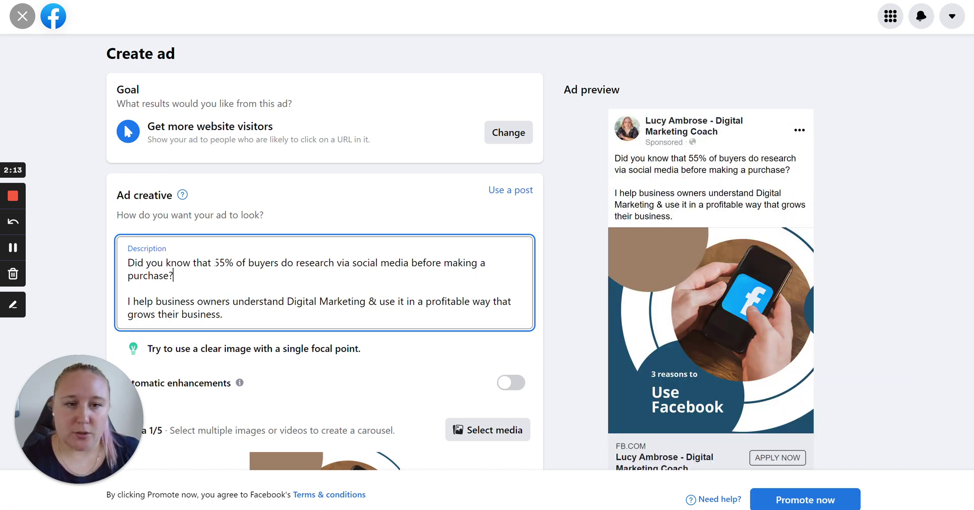
Replace the description's second paragraph with the heading "5 Day Facebook Challenge – Straight to your inbox!" copied from the course's web page
drag(222, 313, 129, 300)
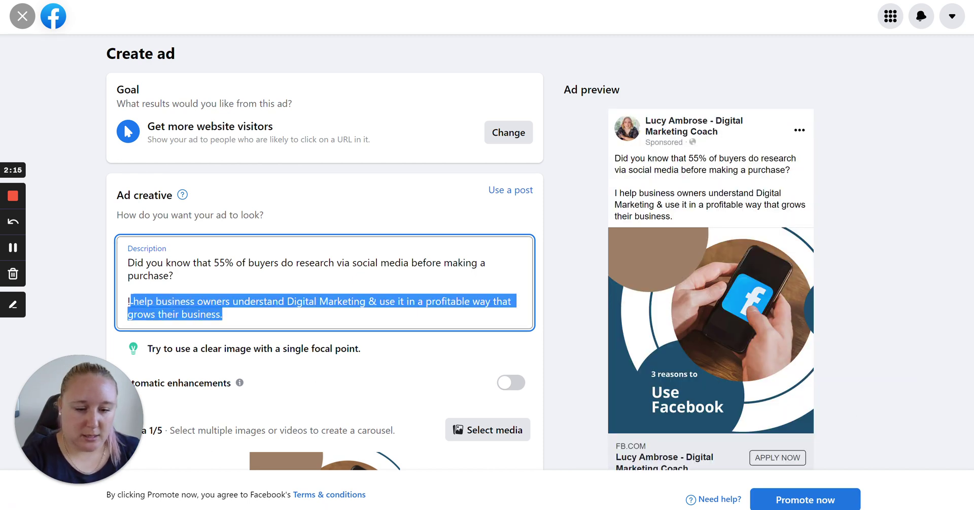
key(BackSpace)
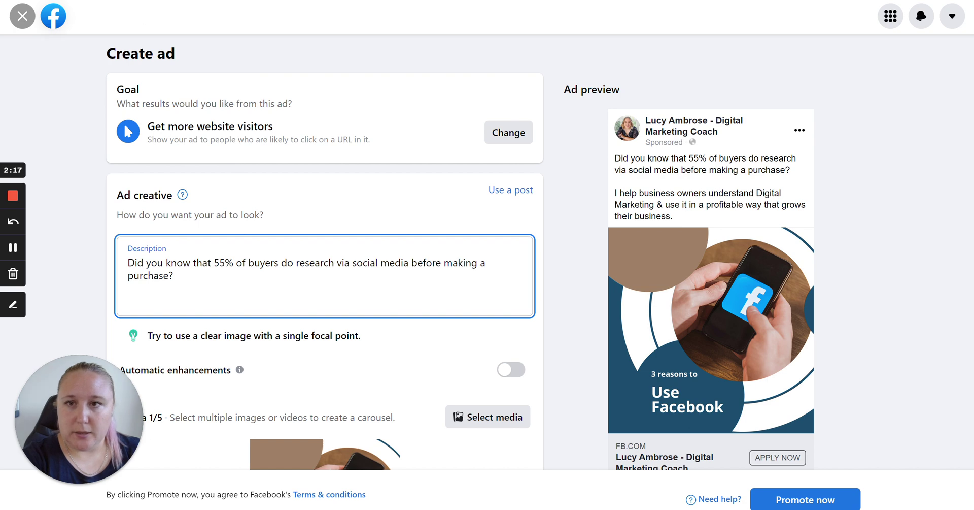
key(alt+Tab)
scroll(520, 325, down, 4)
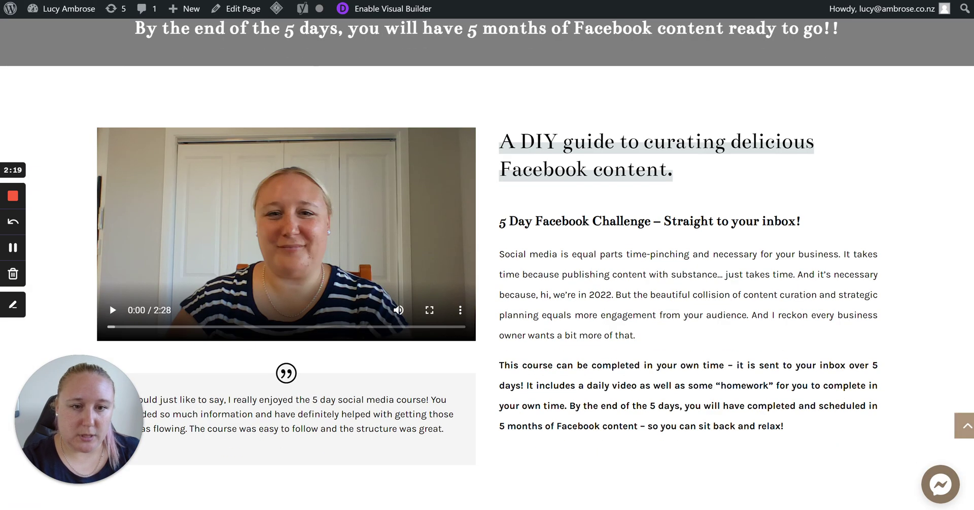
scroll(521, 306, up, 2)
triple_click(597, 323)
key(ctrl+c)
key(alt+Tab)
key(ctrl+v)
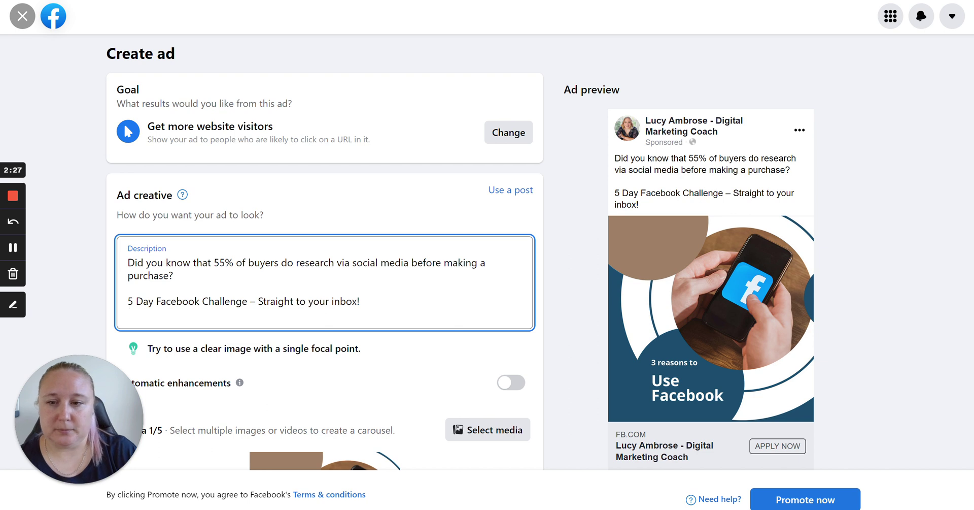
key(BackSpace)
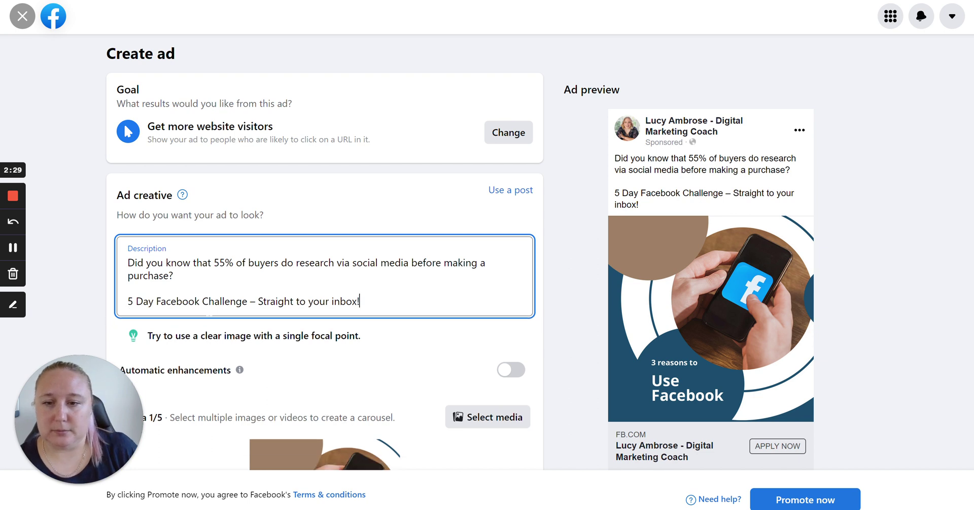
Split off "Straight to your inbox!" as its own paragraph and extend the challenge line with "in 5 days get your Facebook content sorted for 5 MONTHS!!!"
click(258, 301)
key(Return)
key(Return)
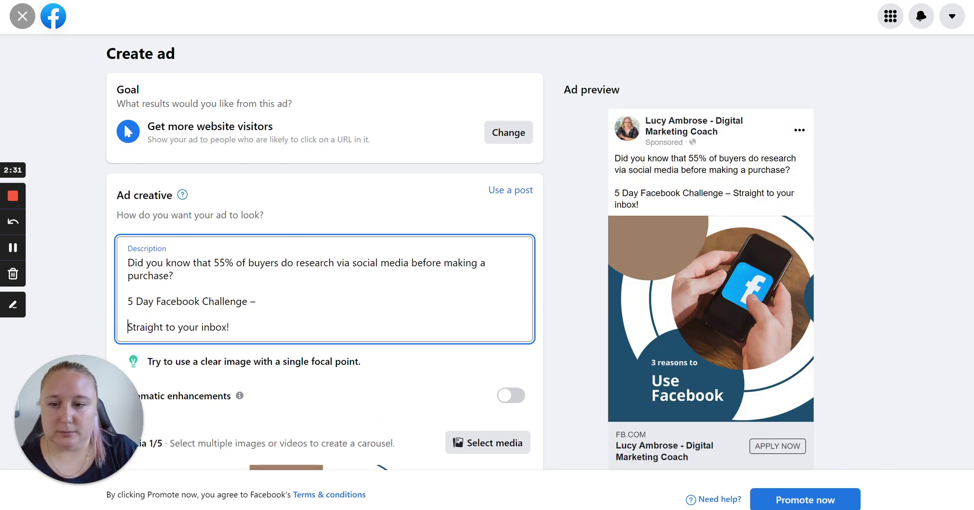
text(in)
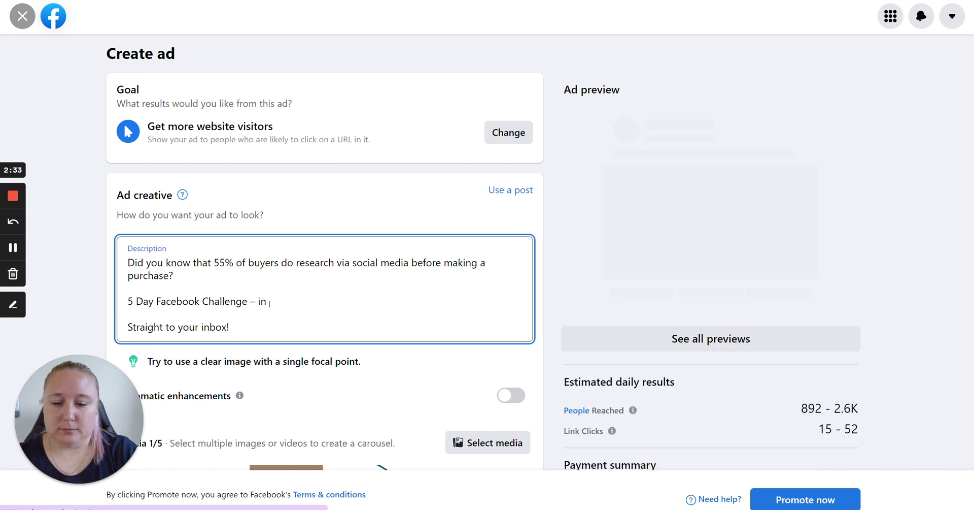
text( 5 days get you)
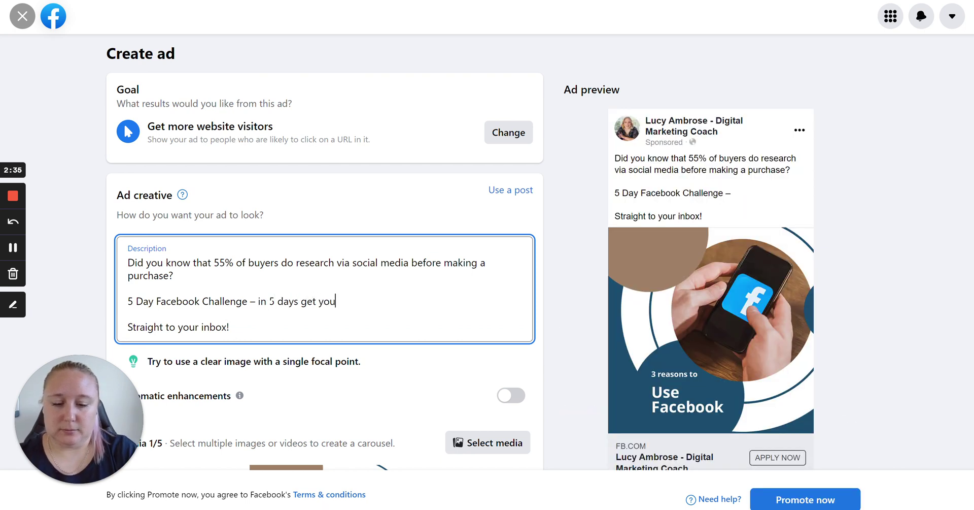
text(r F)
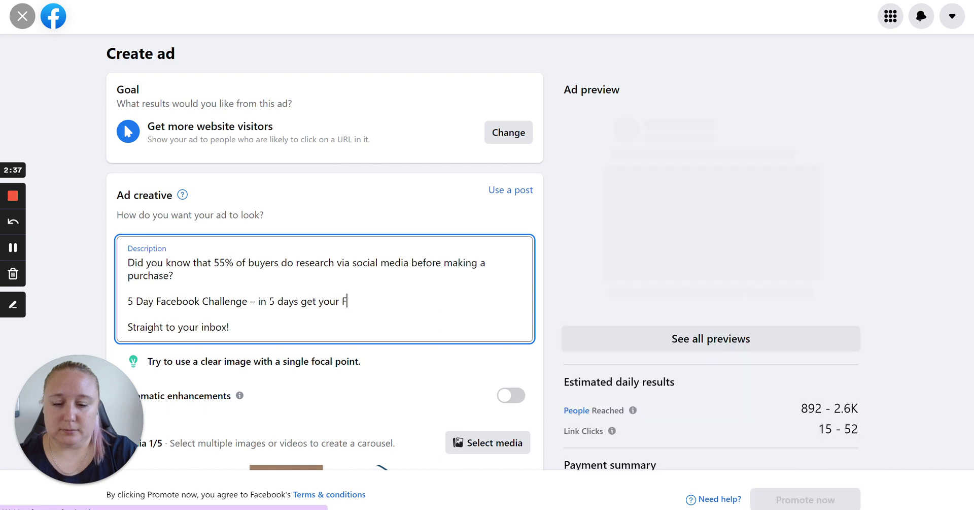
text(acebook content )
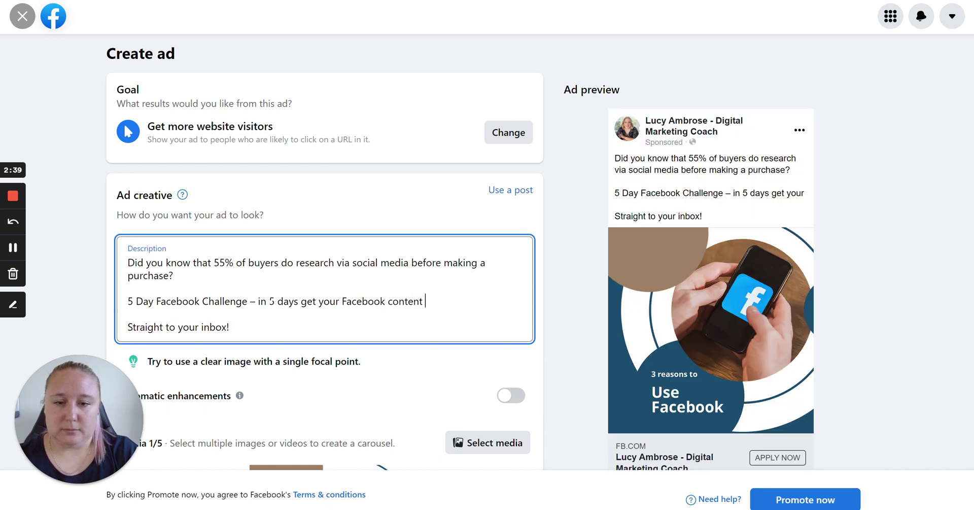
text(sorted for 5 MONTH)
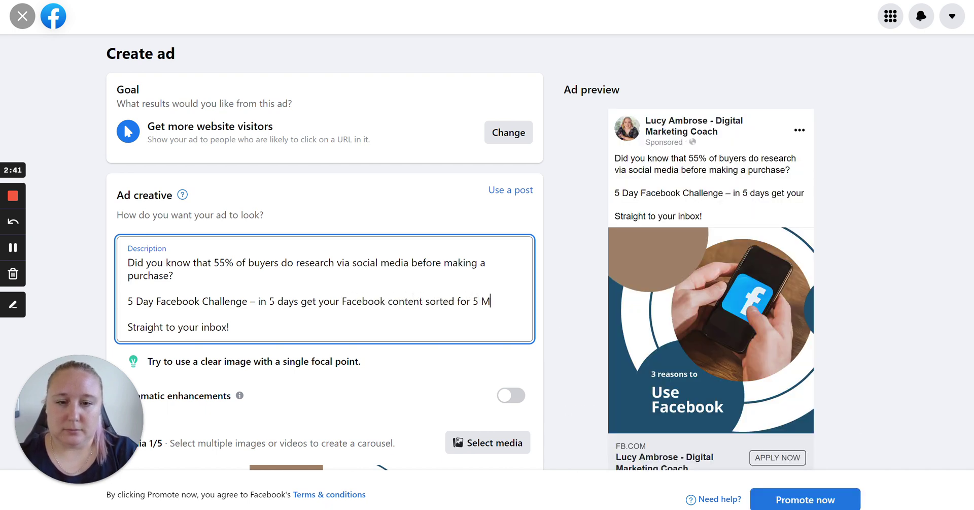
click(231, 327)
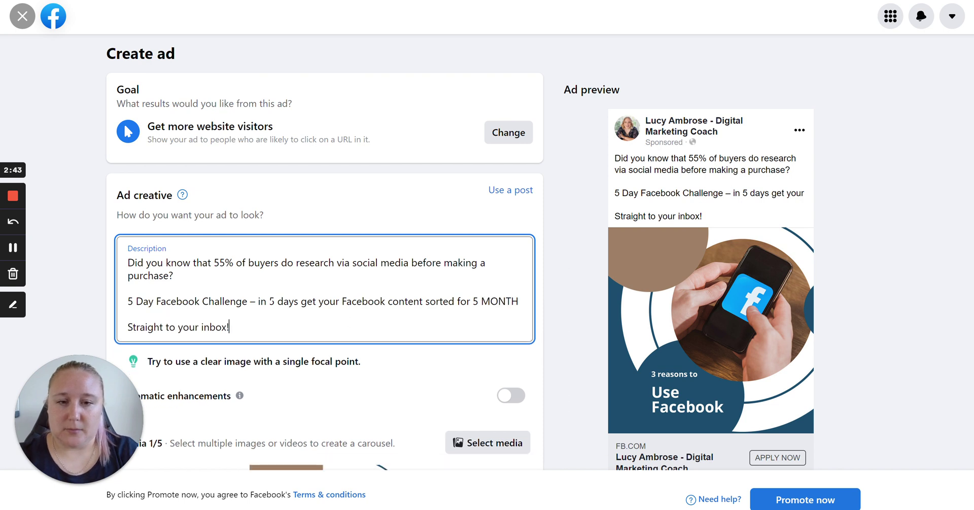
text(!!)
click(519, 301)
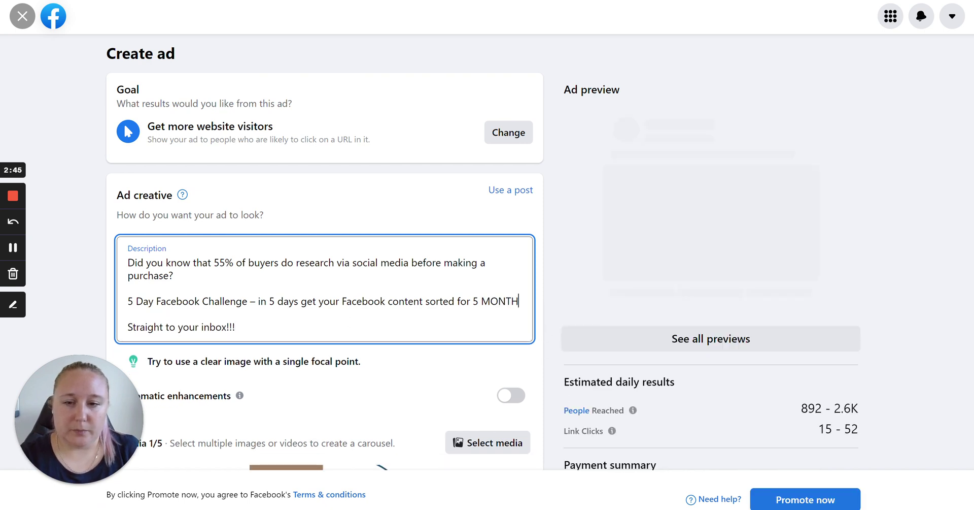
text(S!!!)
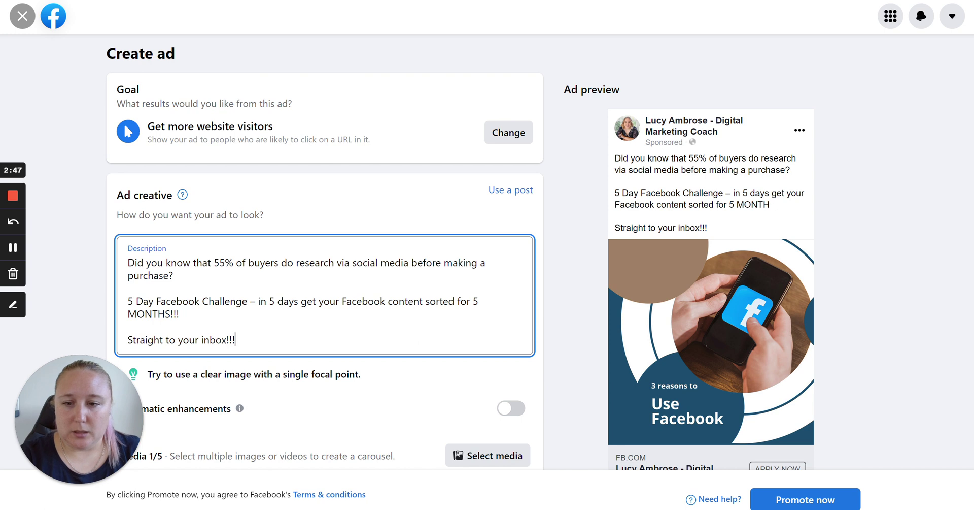
Reword the description's last line as "Straight to your inbox, once a day or 5 days." and add a closing paragraph "Let's do it!"
key(BackSpace)
key(BackSpace)
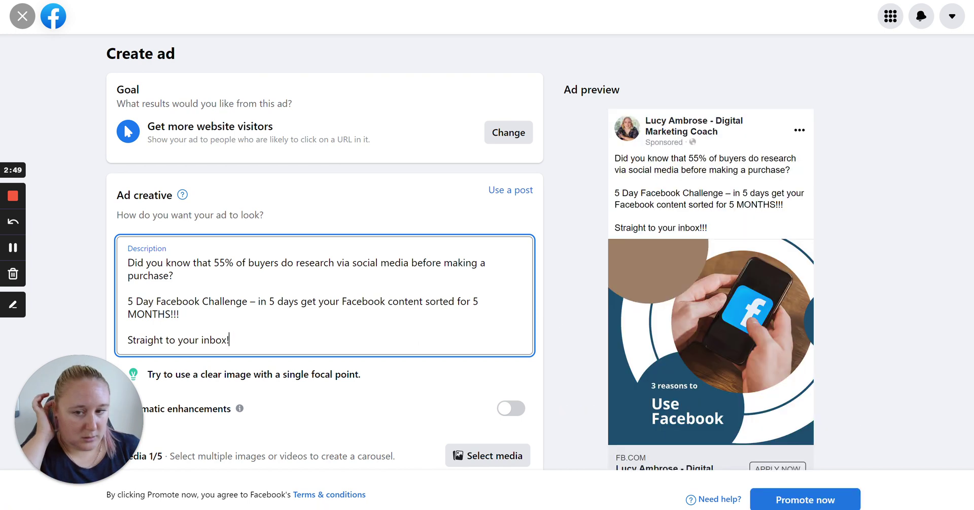
key(BackSpace)
text(, o)
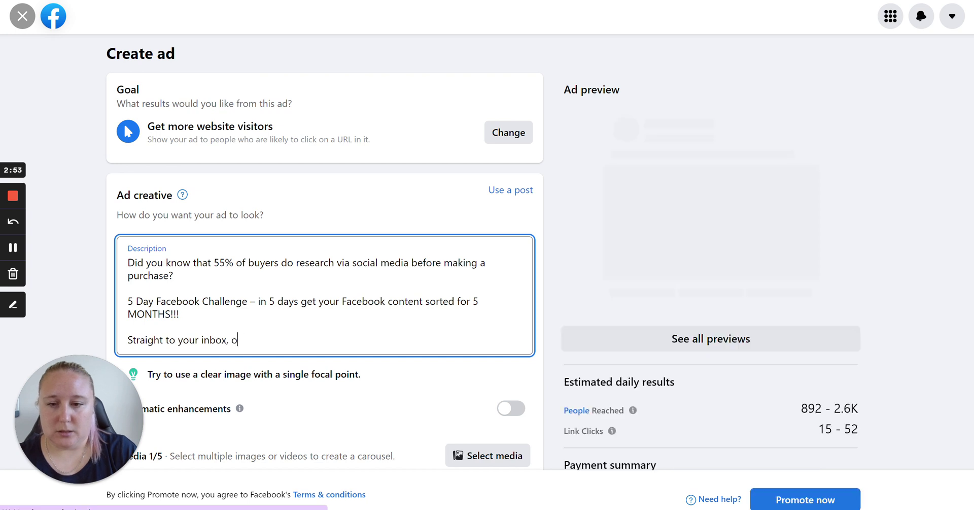
text(nce a day or 5 days.)
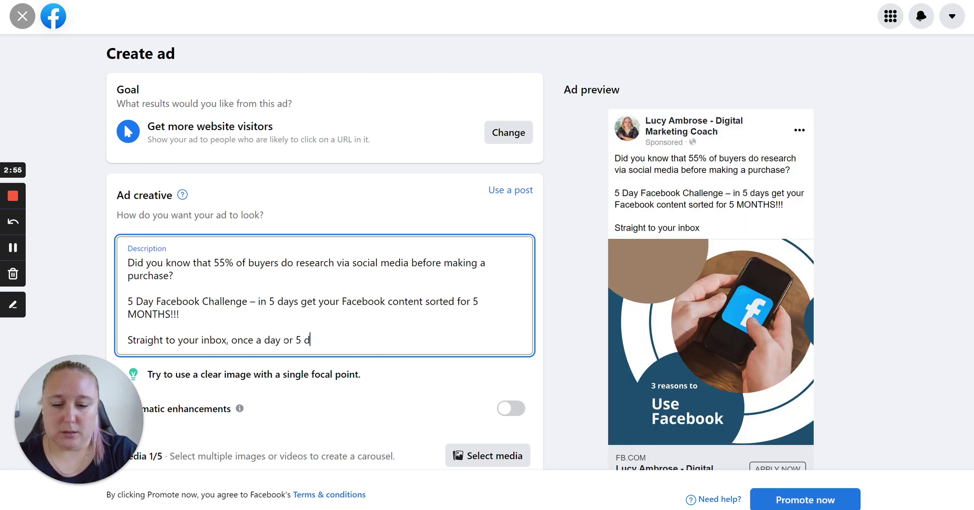
key(Return)
key(Return)
text(Let's do it!)
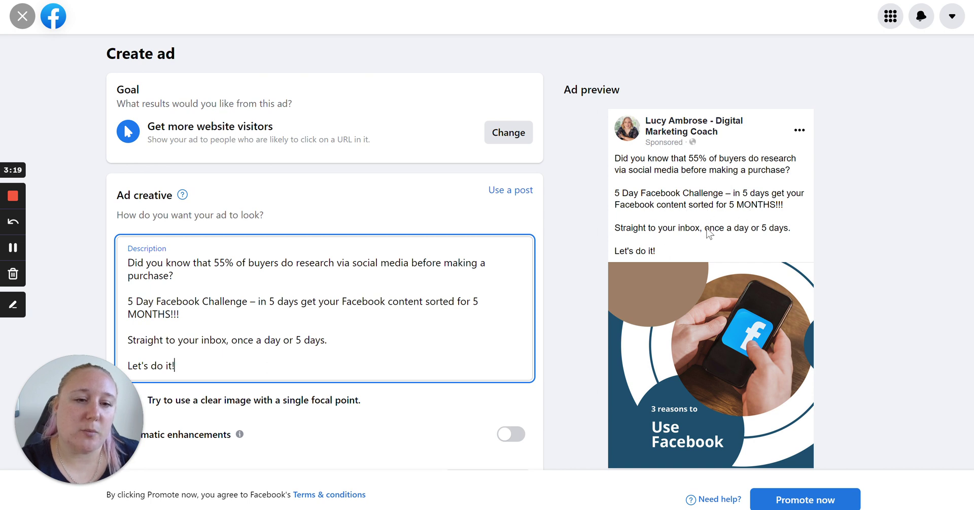
Begin the inbox sentence in the description with "A video tutorial delivered" and make "straight" lowercase
click(127, 340)
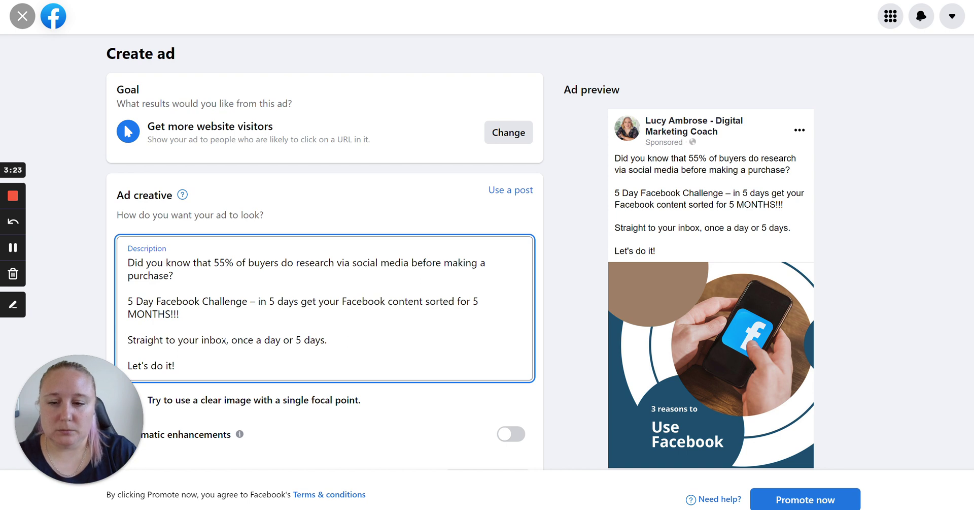
text(V)
key(BackSpace)
text(A video tutor)
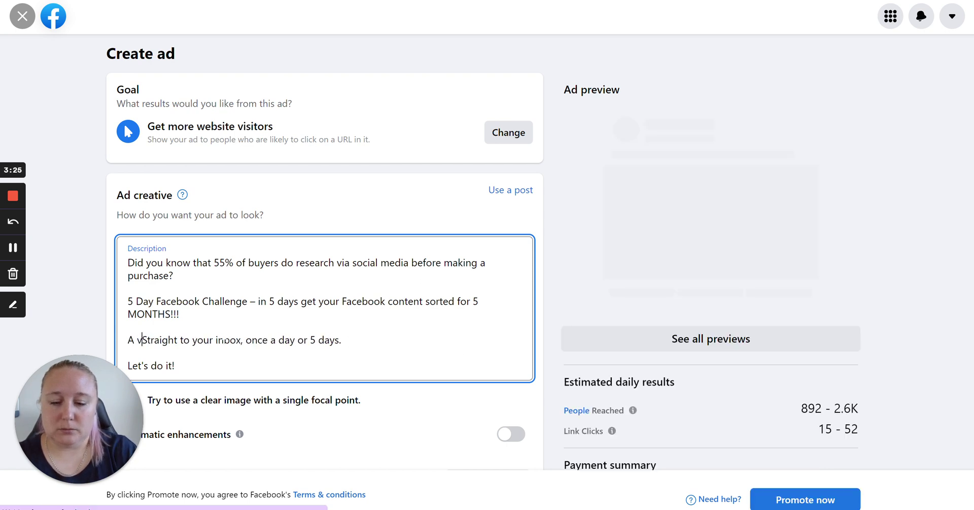
text(ial)
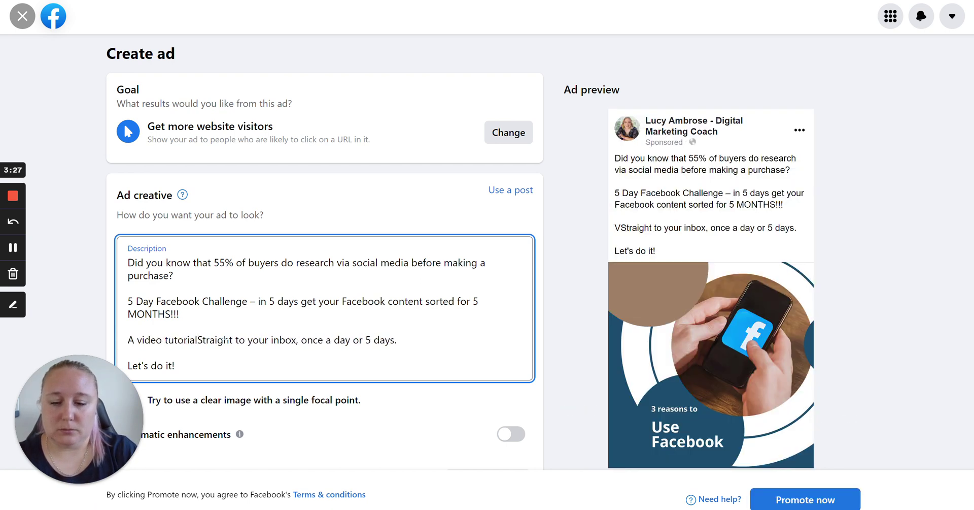
text( de)
text(red )
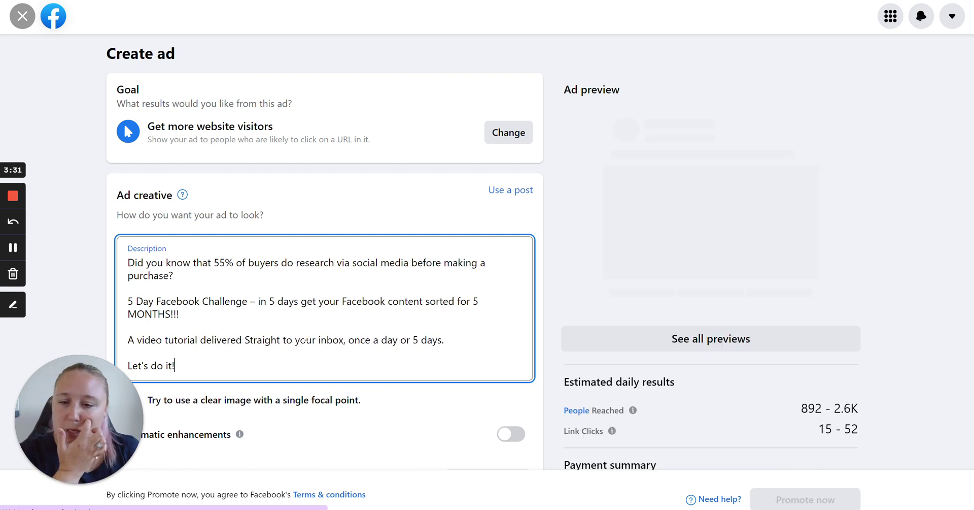
text(s)
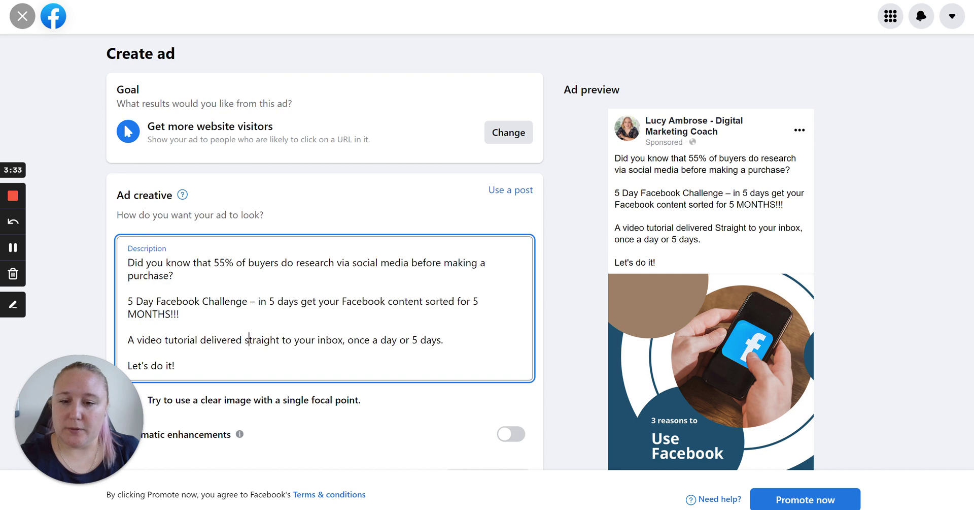
click(446, 339)
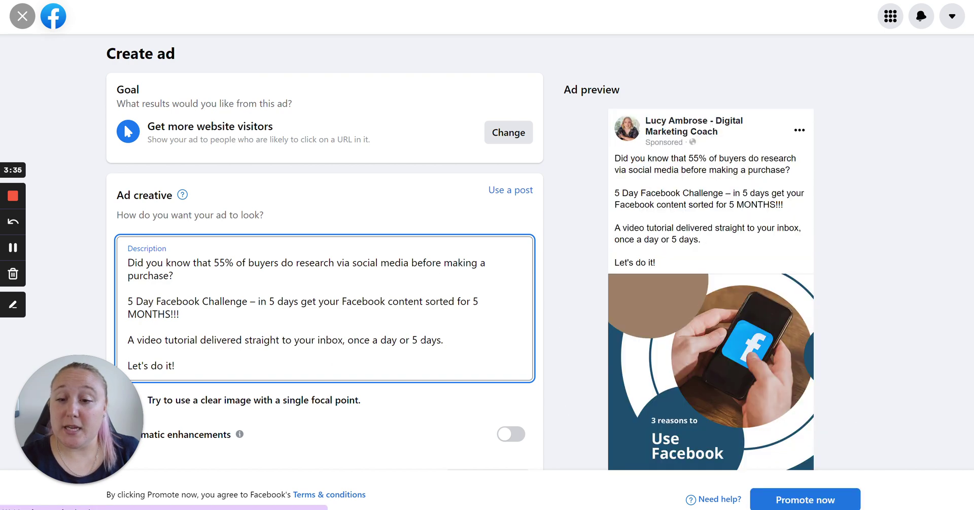
scroll(446, 339, down, 2)
scroll(461, 252, up, 2)
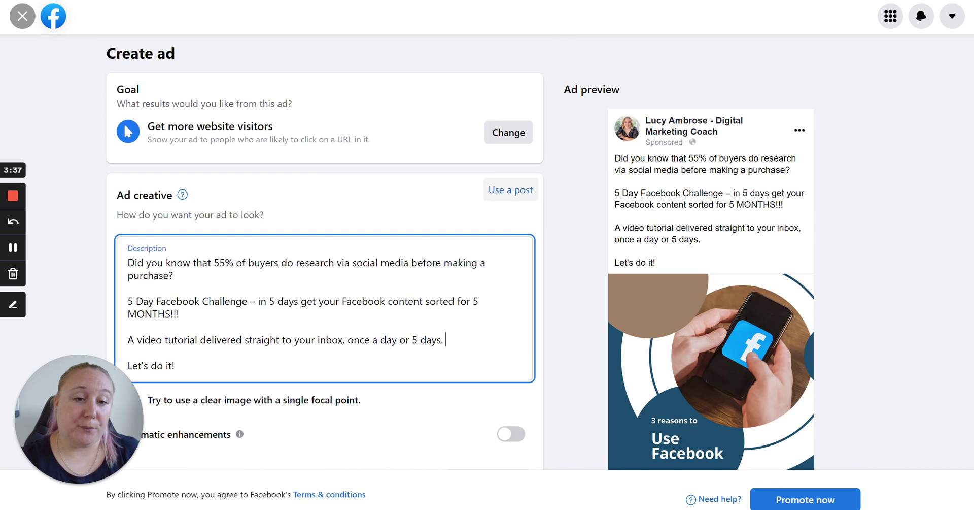
Add the "5 Day Facebook Challenge" image from the page's photos to the ad's media selection
scroll(433, 238, down, 5)
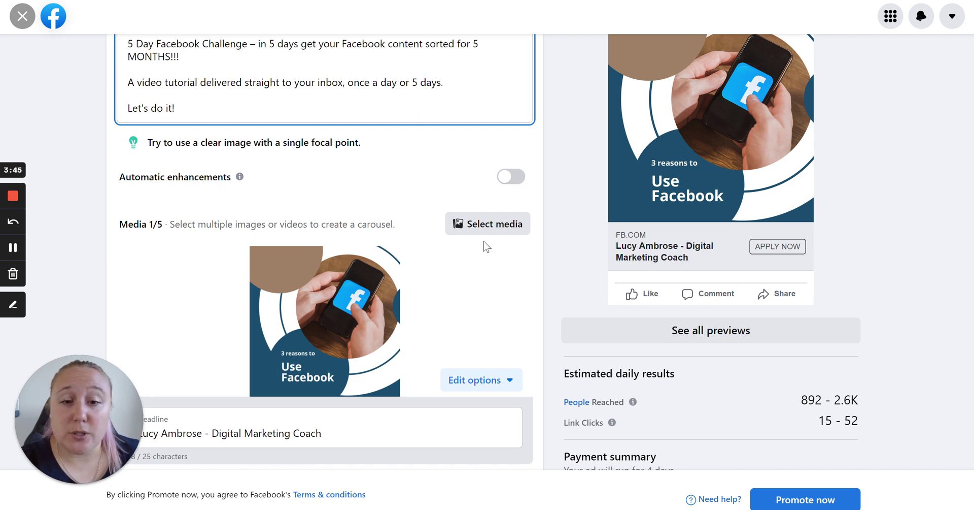
click(487, 225)
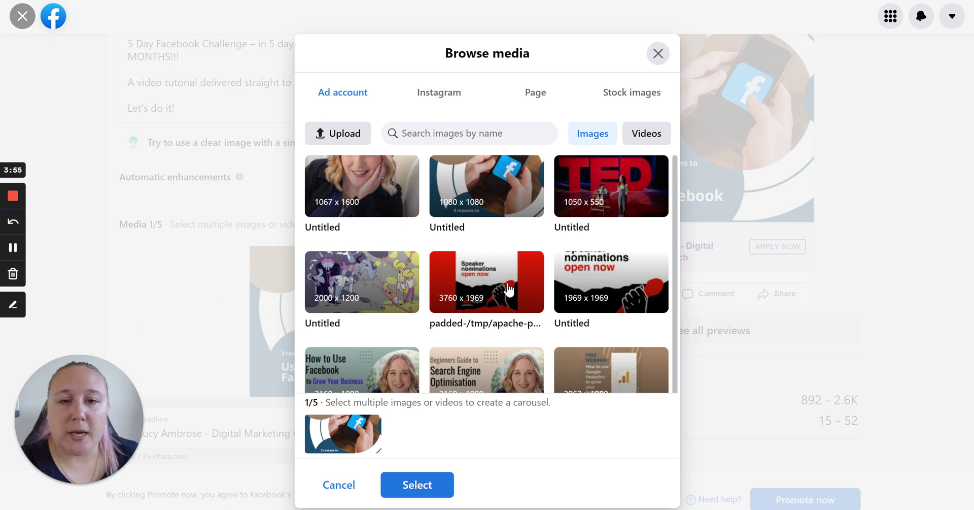
click(525, 101)
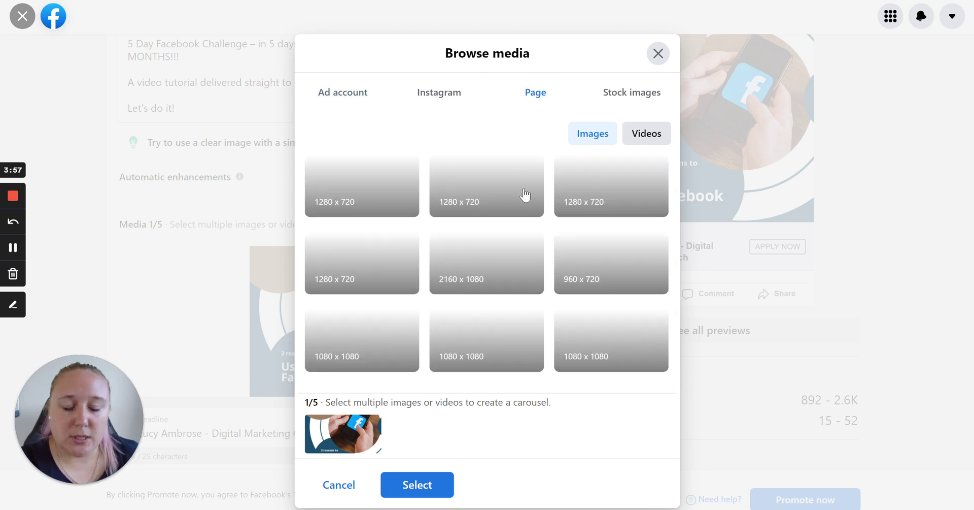
scroll(387, 193, down, 10)
scroll(387, 193, down, 5)
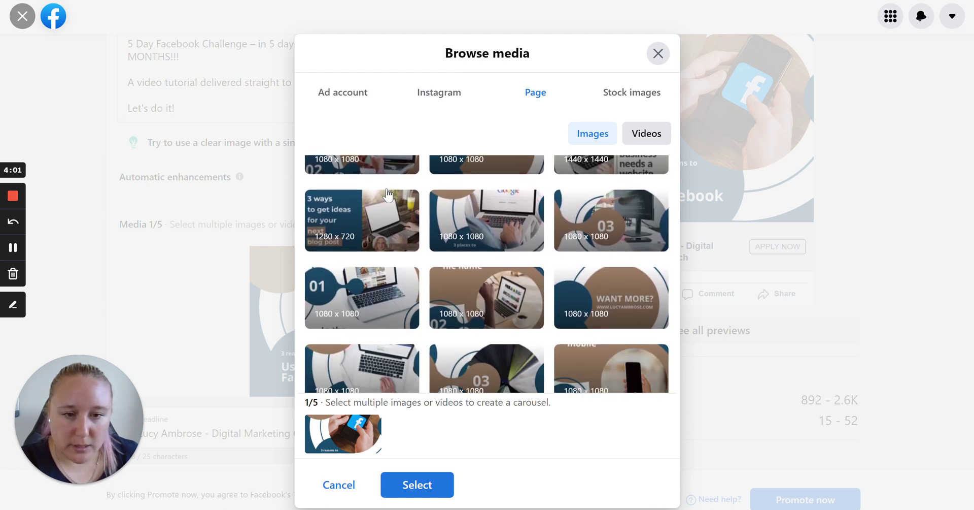
scroll(510, 243, down, 5)
scroll(510, 243, down, 2)
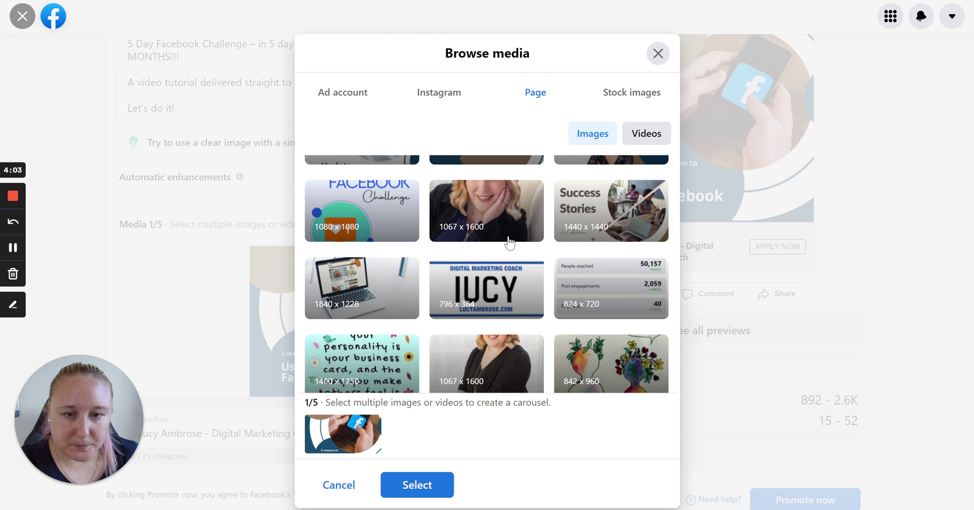
scroll(513, 261, down, 5)
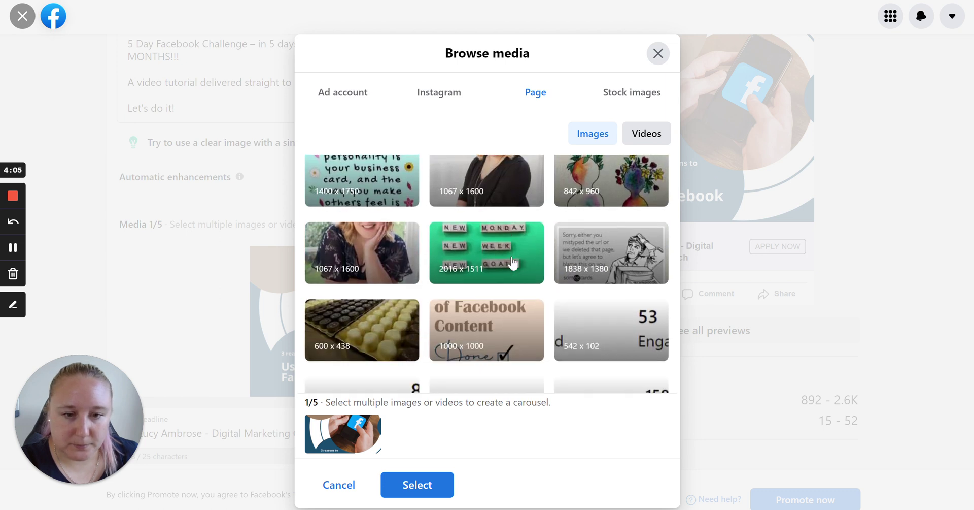
scroll(513, 262, down, 1)
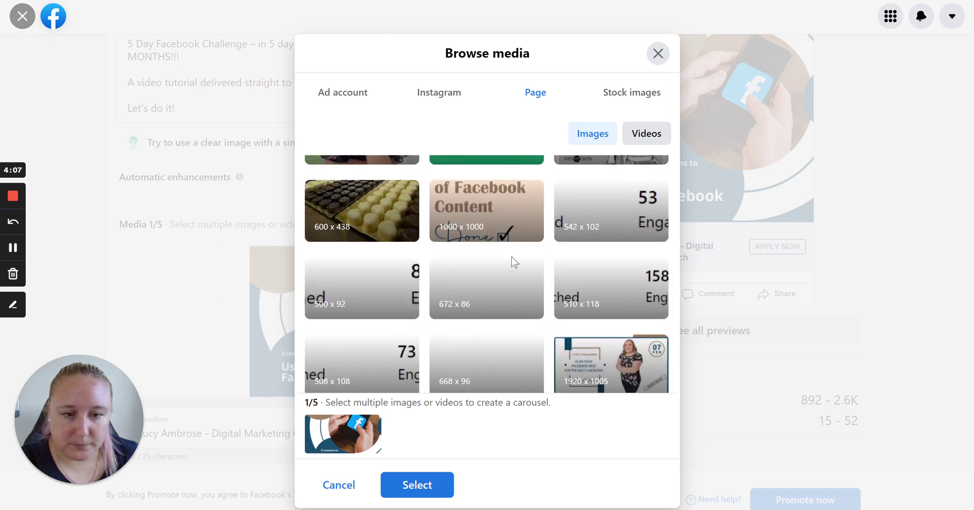
scroll(513, 261, up, 4)
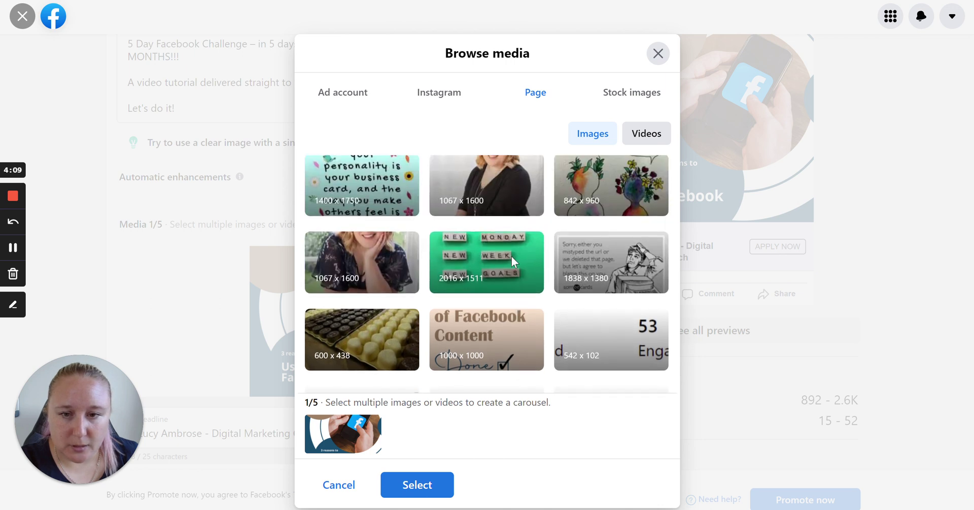
scroll(512, 261, up, 2)
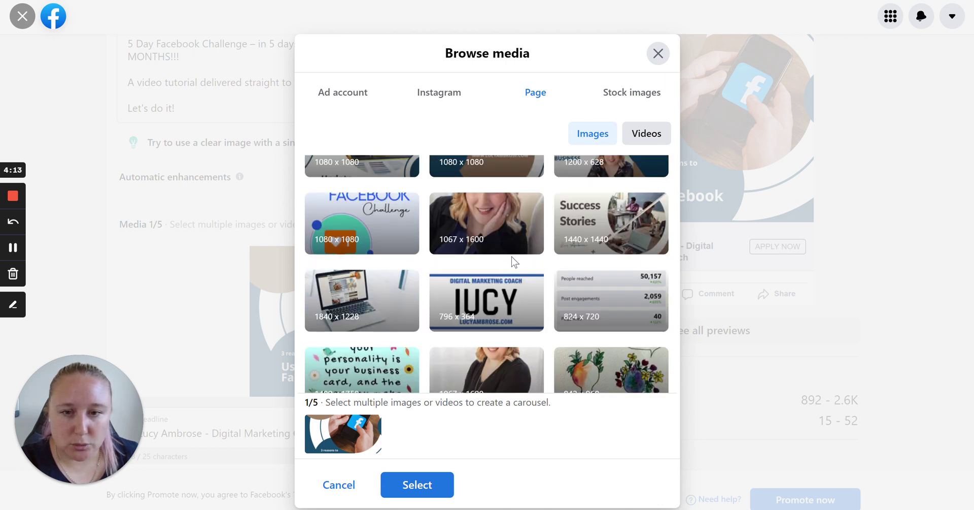
scroll(514, 261, up, 1)
click(381, 299)
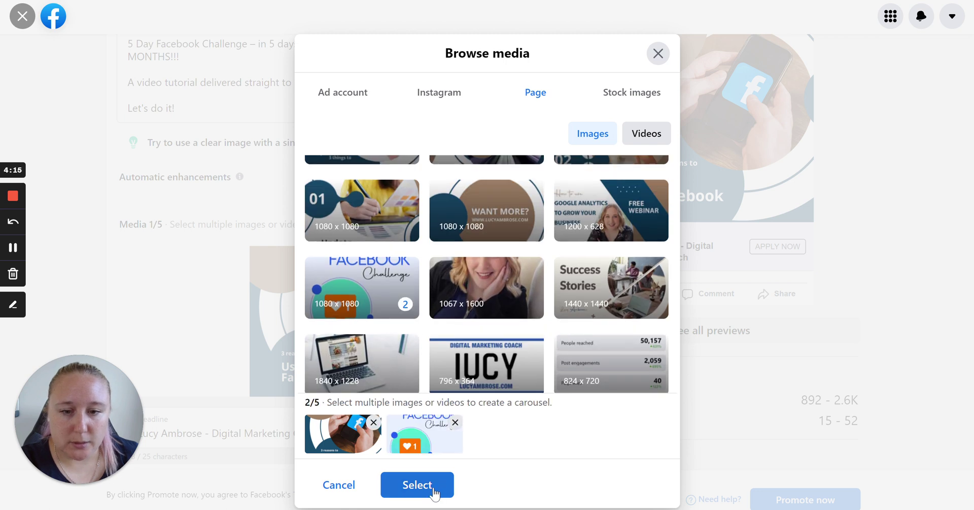
Remove the original "Use Facebook" phone image from the media selection and apply the selection to the ad
click(373, 422)
click(421, 483)
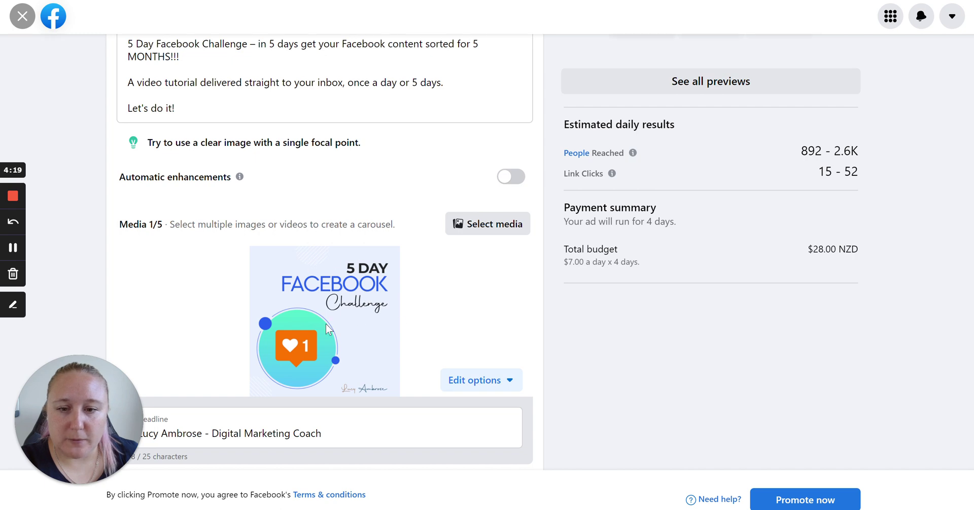
scroll(675, 259, up, 5)
scroll(589, 284, down, 2)
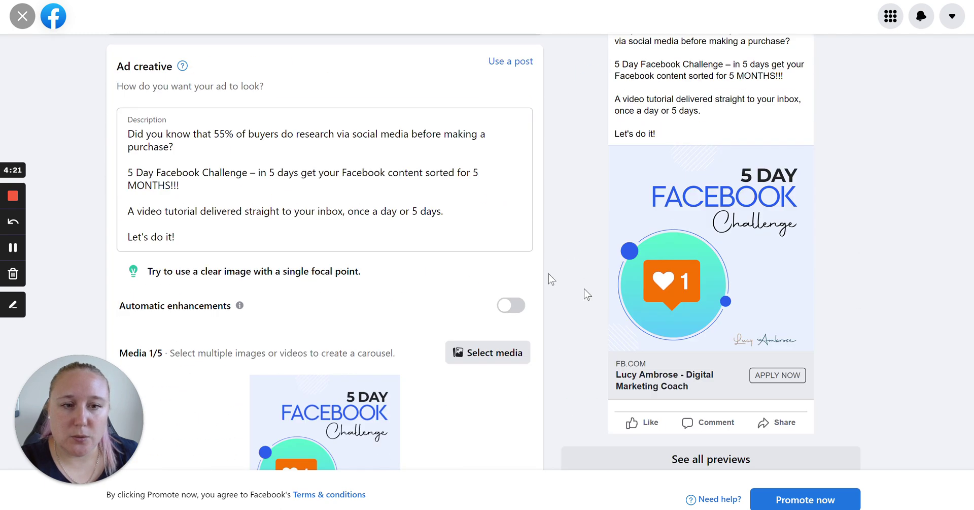
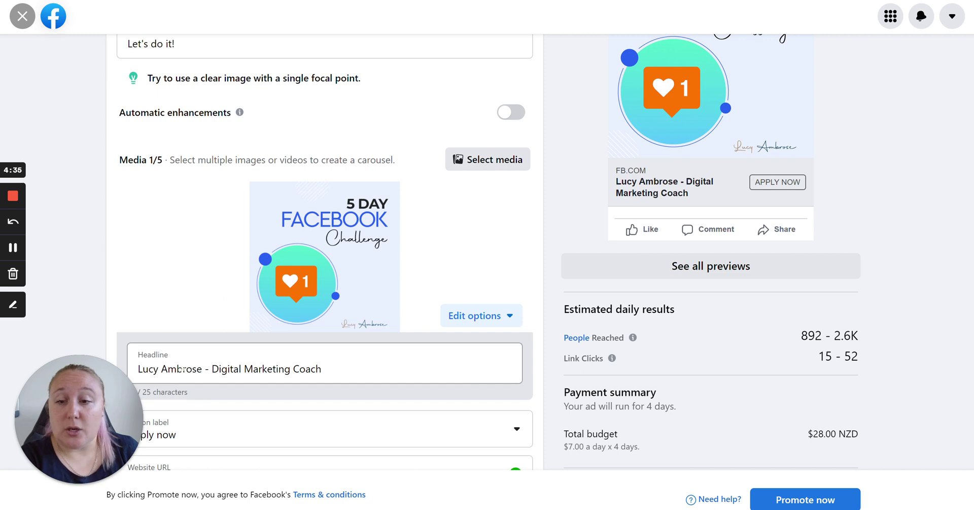
Replace the ad's headline with "5 day Facebook Challenge" and check it in the ad preview
click(183, 371)
double_click(183, 371)
key(ctrl+a)
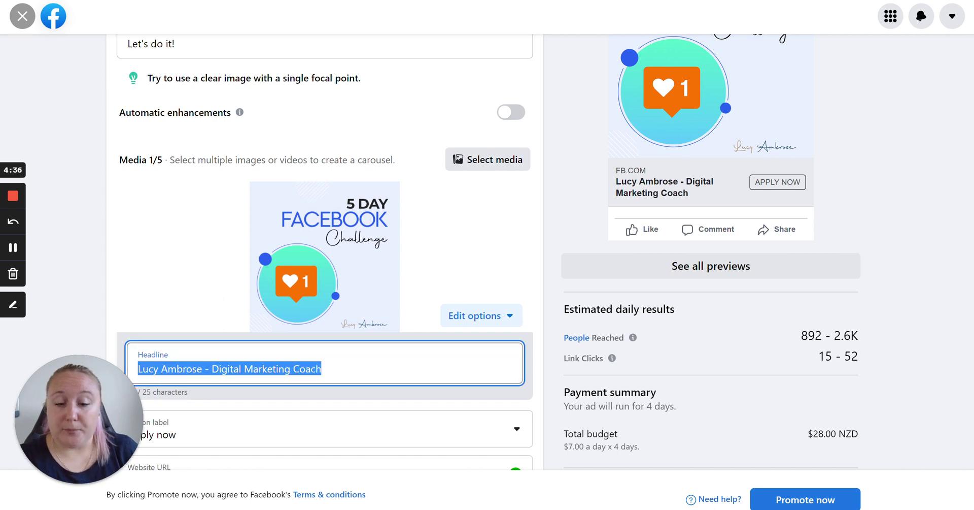
text(5 dayacebo)
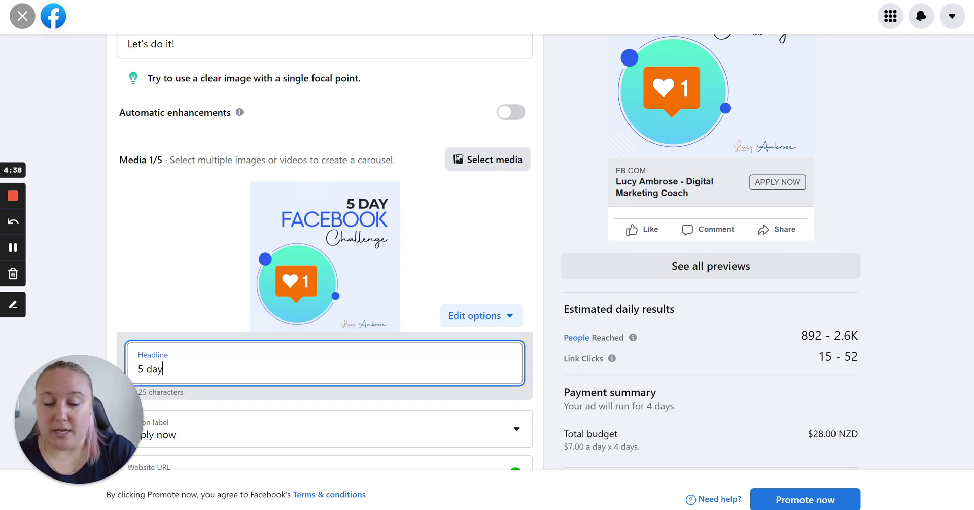
key(BackSpace)
key(BackSpace)
key(BackSpace)
key(BackSpace)
key(BackSpace)
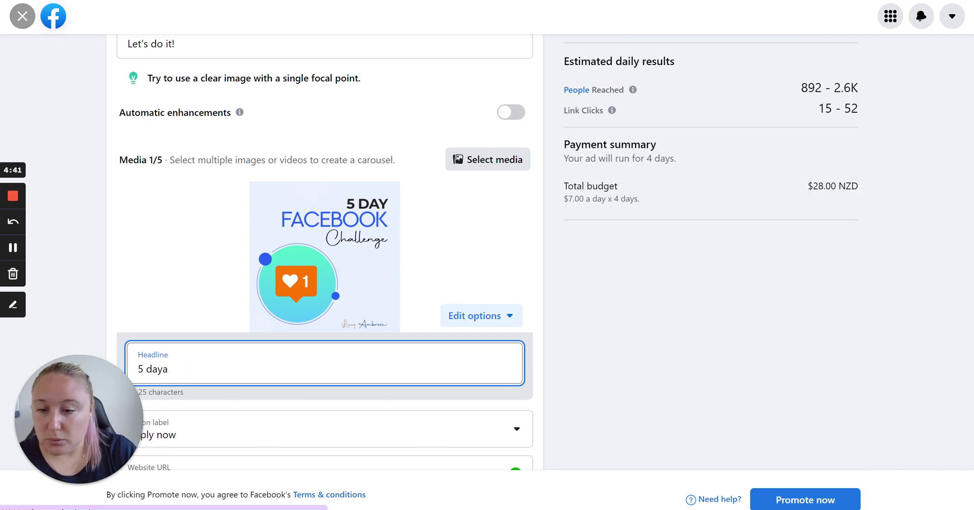
text(Facebo)
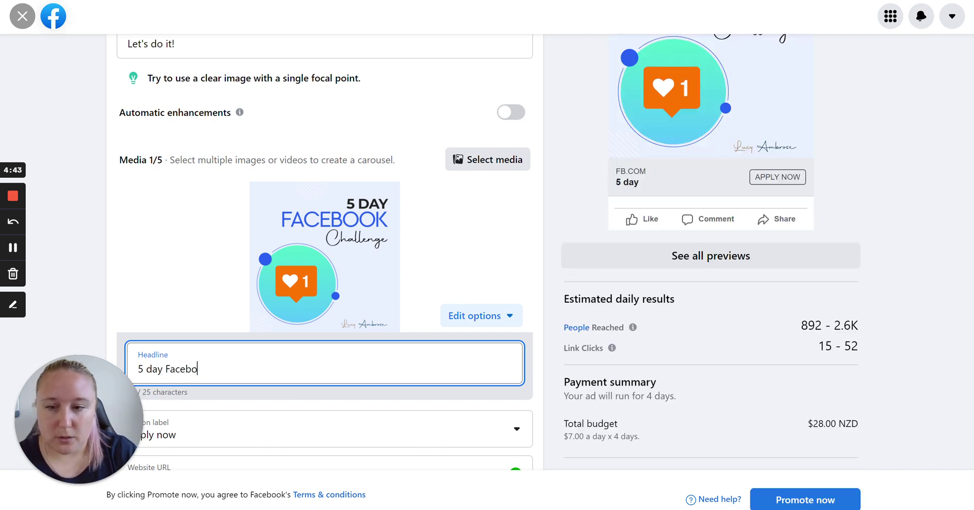
text(ok Challenge)
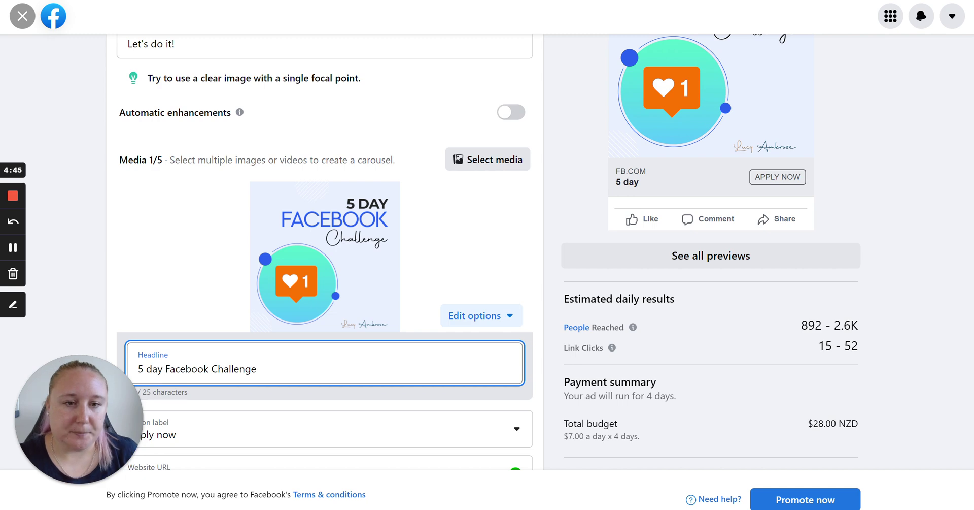
scroll(477, 292, up, 6)
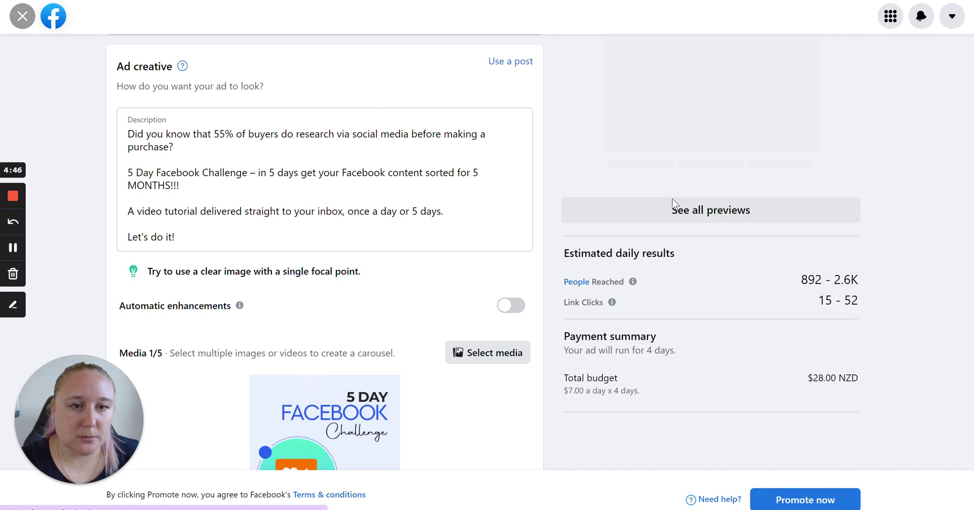
scroll(674, 203, down, 3)
scroll(673, 200, down, 2)
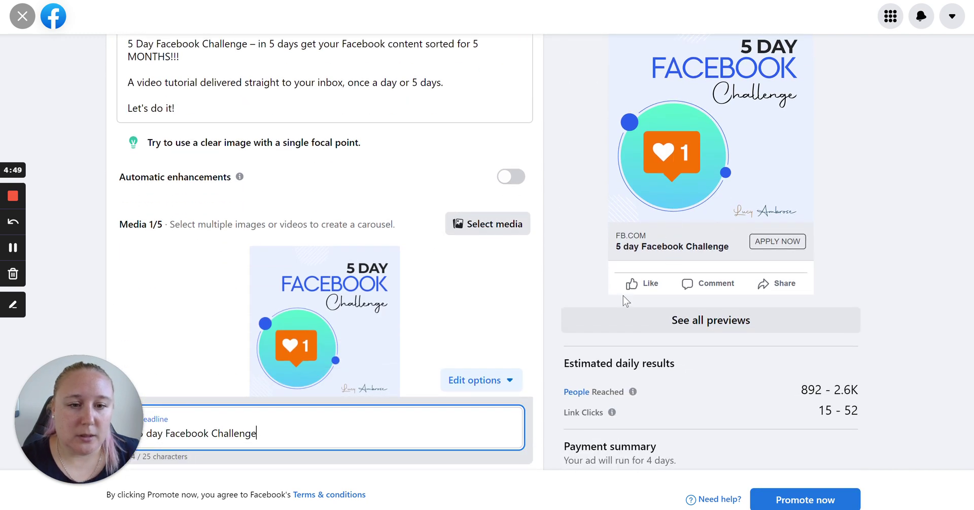
Change the ad's button label to "Learn more"
scroll(670, 272, down, 2)
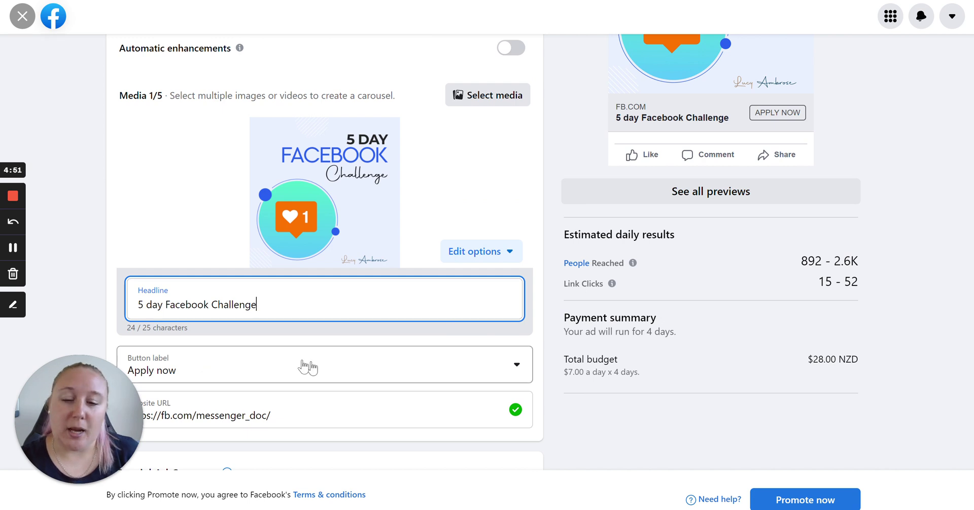
click(285, 364)
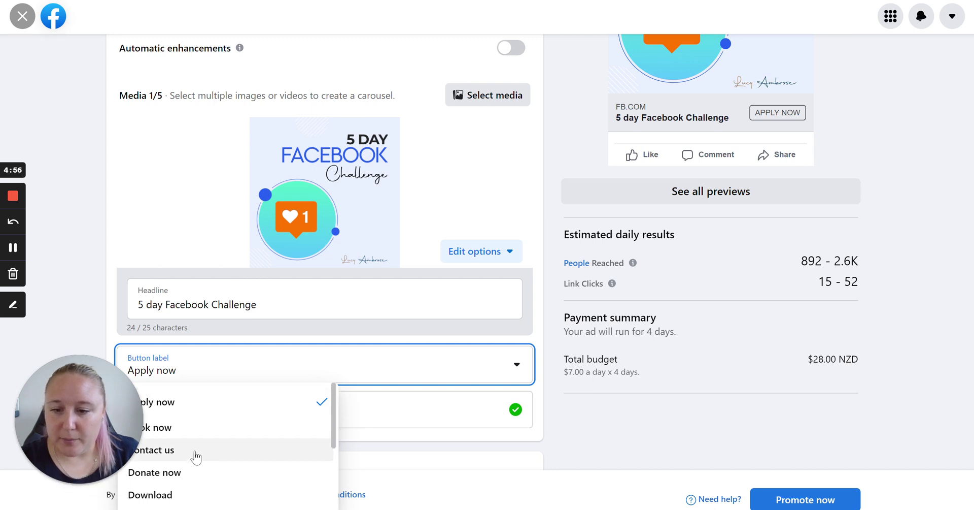
scroll(196, 455, down, 2)
scroll(196, 475, down, 1)
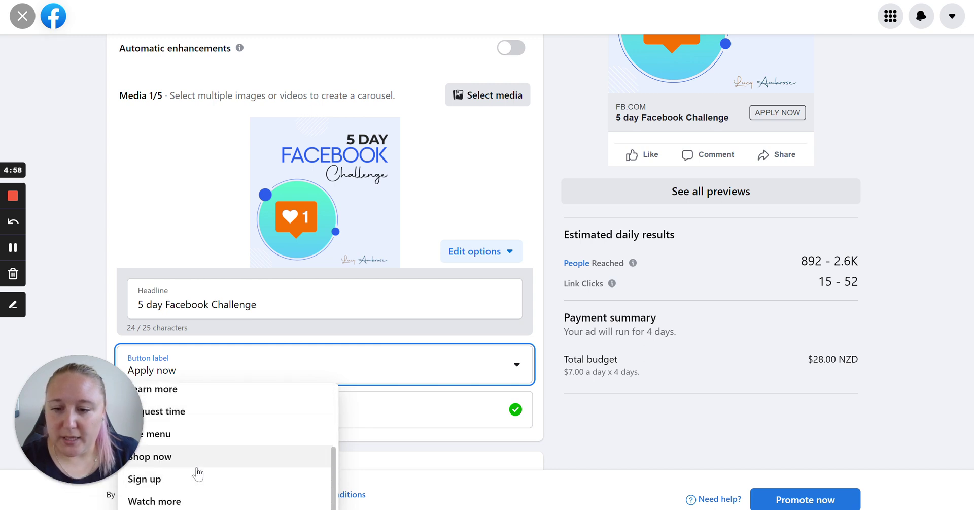
scroll(204, 482, up, 3)
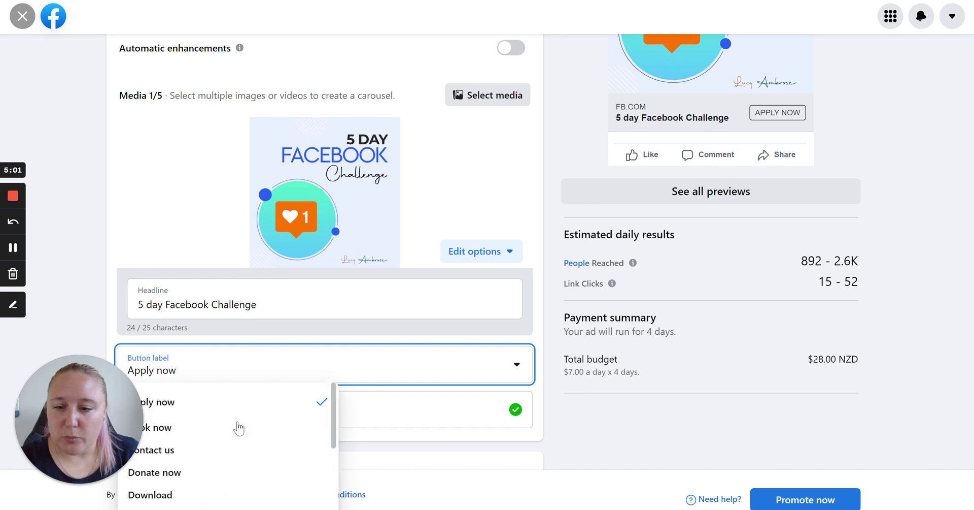
scroll(206, 477, down, 1)
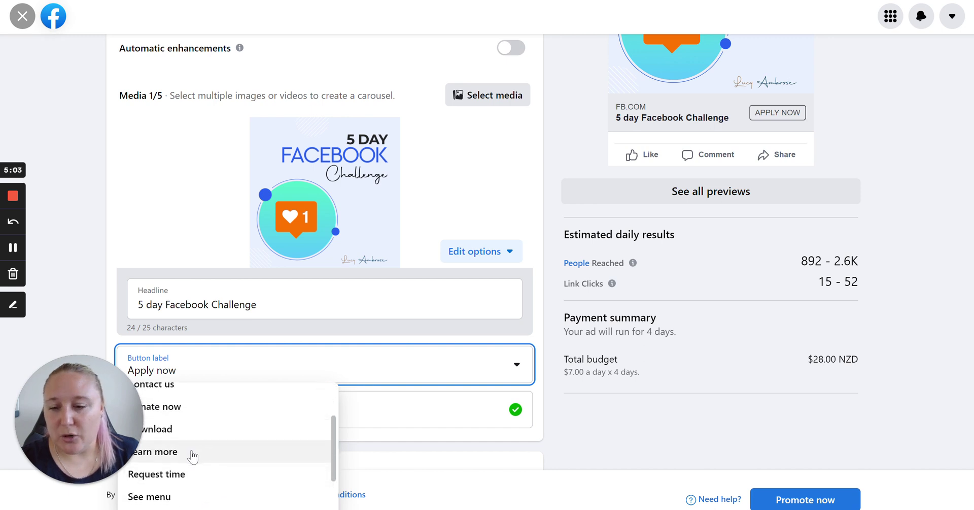
scroll(193, 454, down, 2)
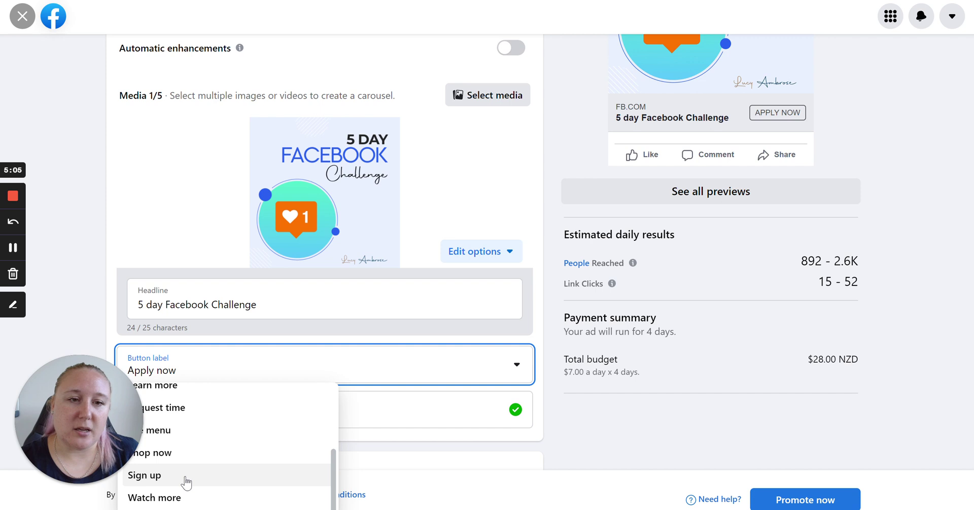
scroll(186, 481, up, 1)
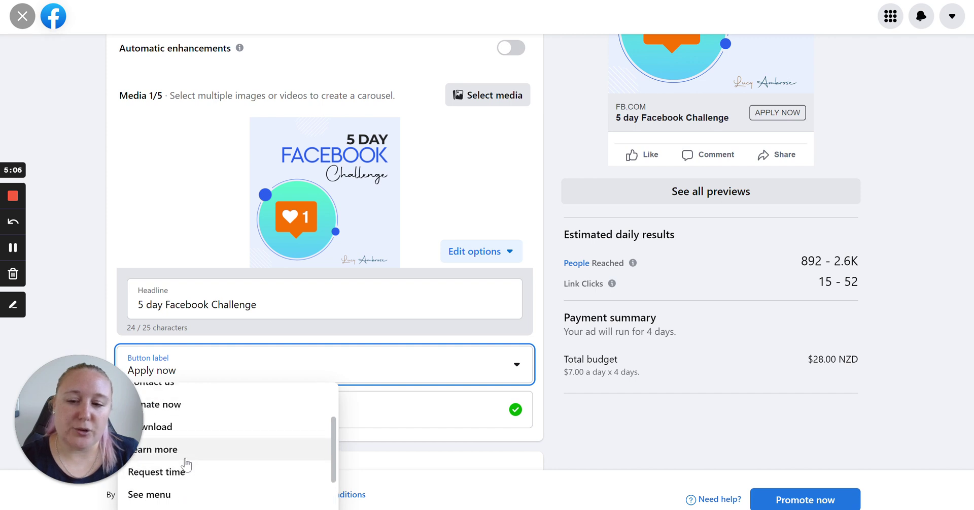
click(188, 449)
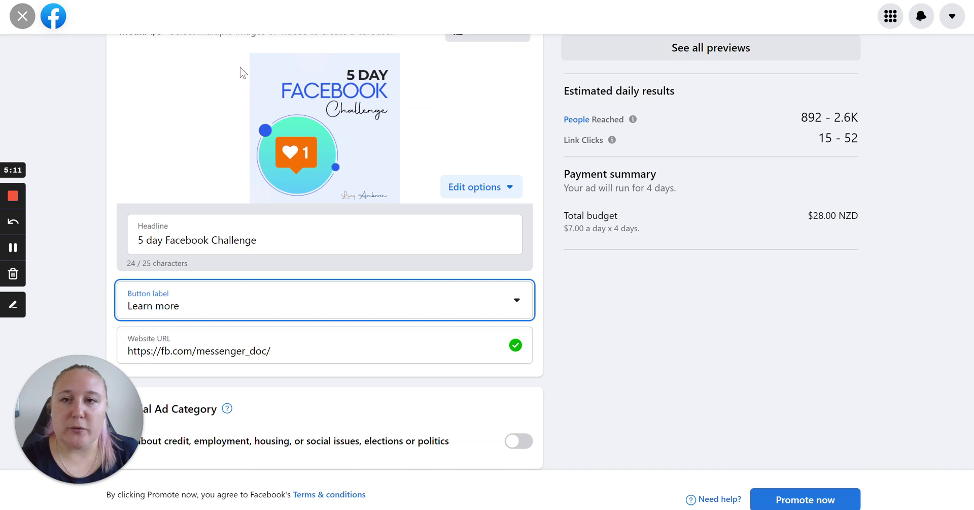
Replace the ad's website URL with the course page's address ending in /facebook-email-course/, copied from the course website
key(ctrl+Tab)
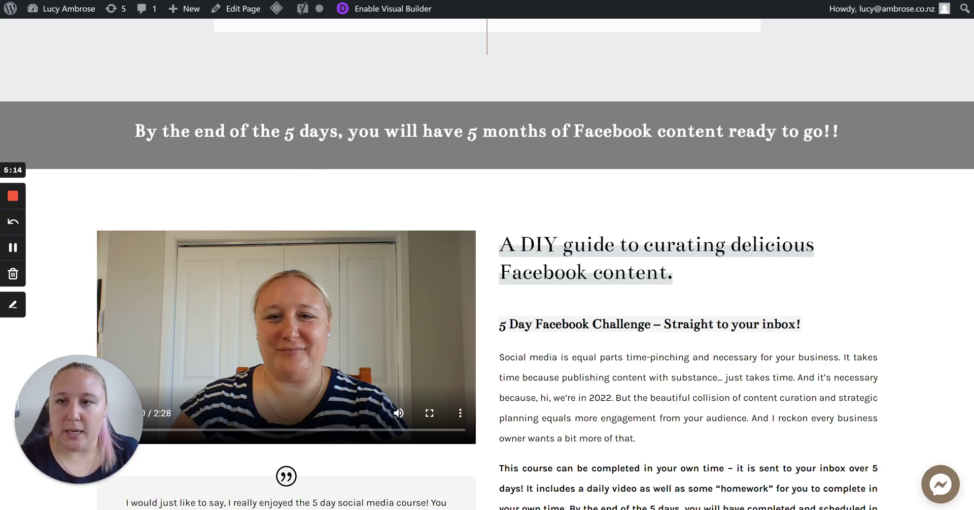
key(ctrl+shift+Tab)
triple_click(212, 350)
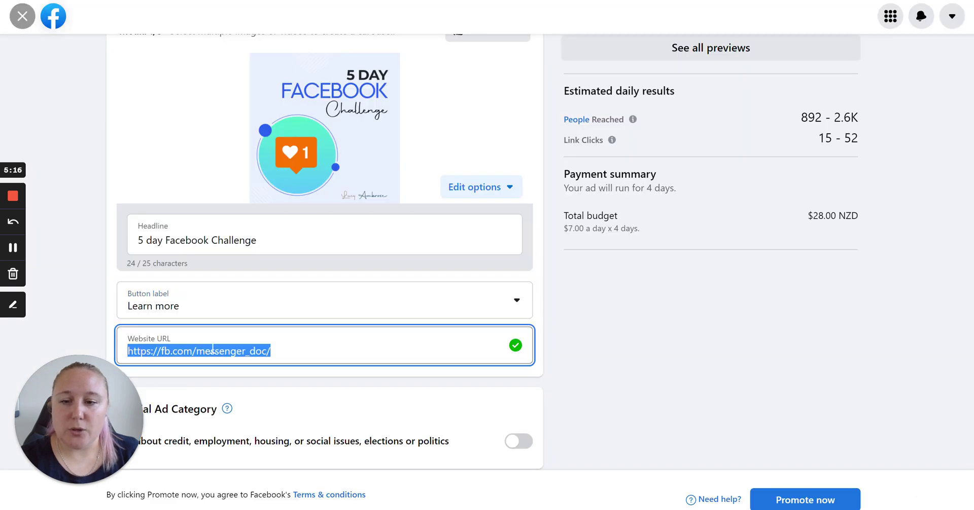
text(https://www.lucyambrose.com/facebook-email-course/)
click(558, 284)
Review the updated ad preview, including its link and button, and the ad's audience settings
scroll(750, 298, up, 6)
scroll(751, 299, up, 4)
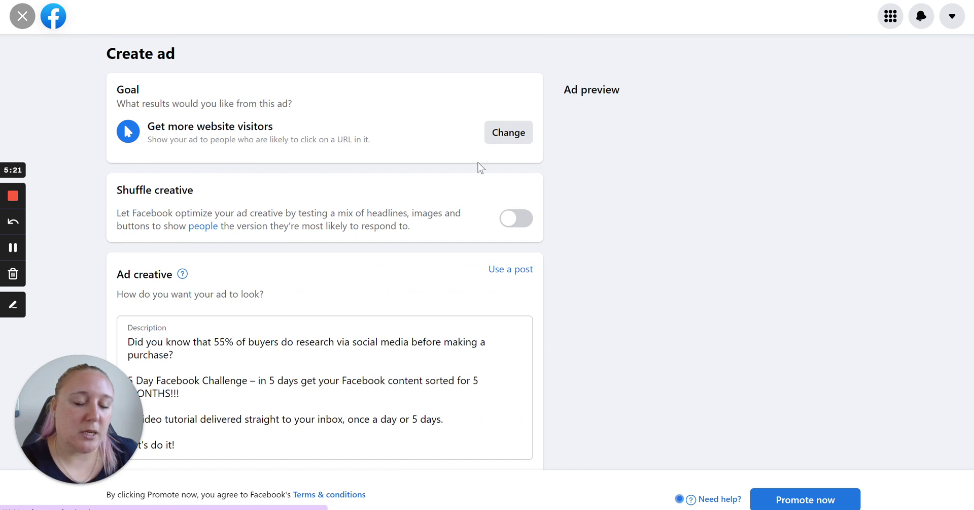
scroll(643, 197, down, 3)
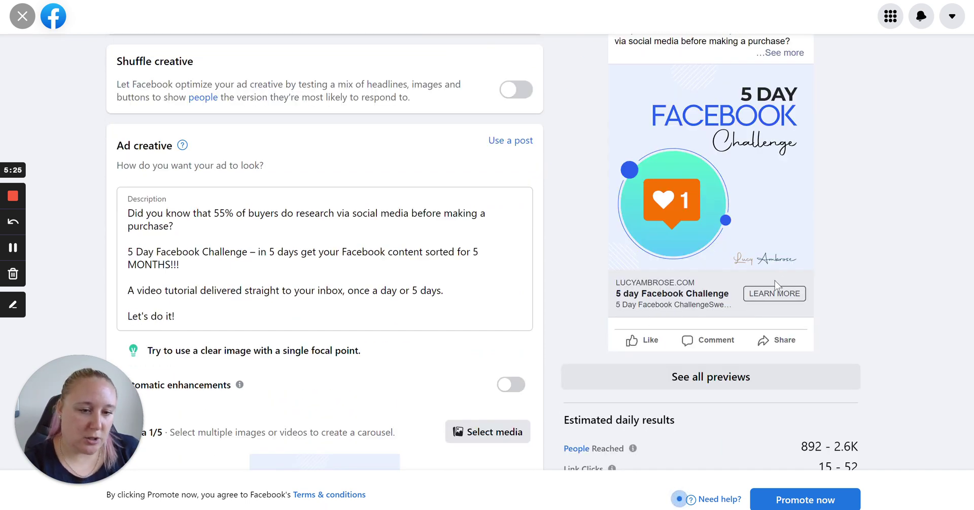
scroll(423, 276, down, 3)
scroll(362, 258, down, 10)
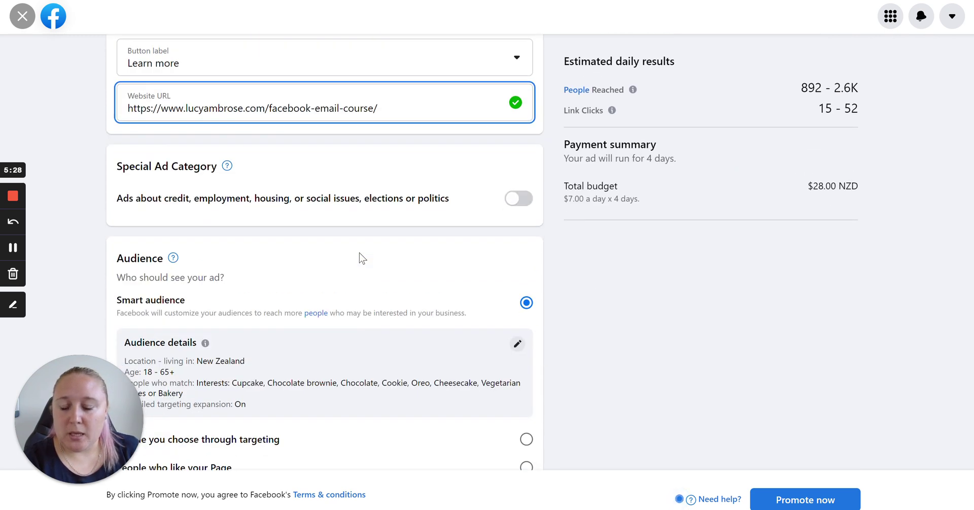
Create a new audience named "Fb course audience" and set its minimum age to 35
scroll(362, 258, down, 2)
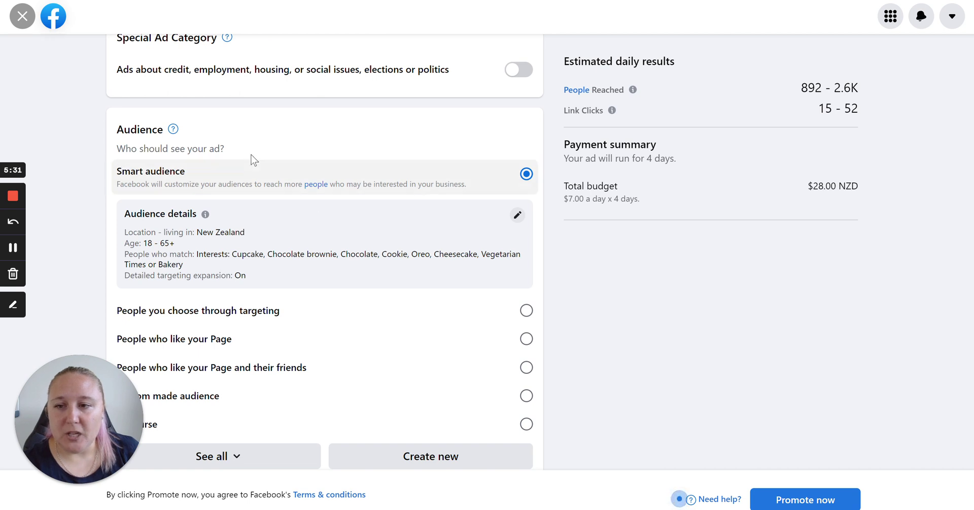
scroll(284, 201, down, 1)
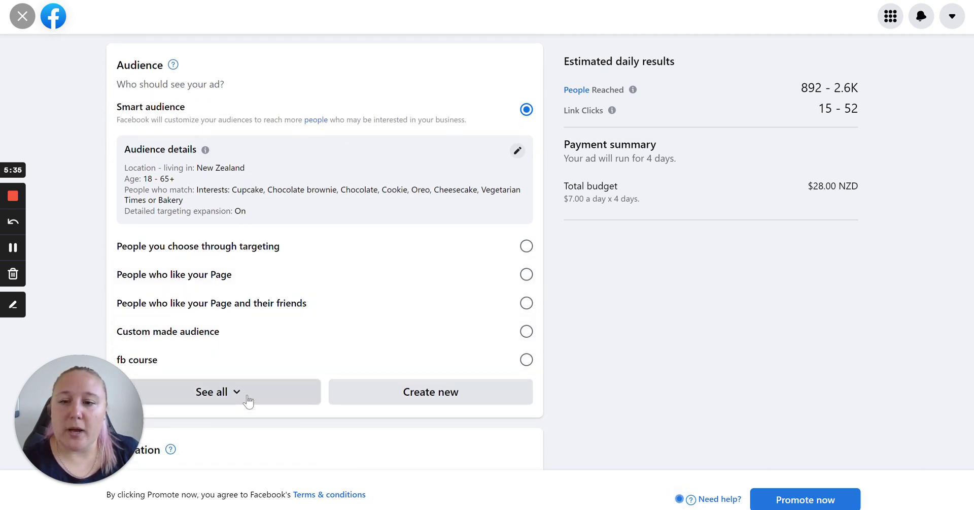
click(376, 397)
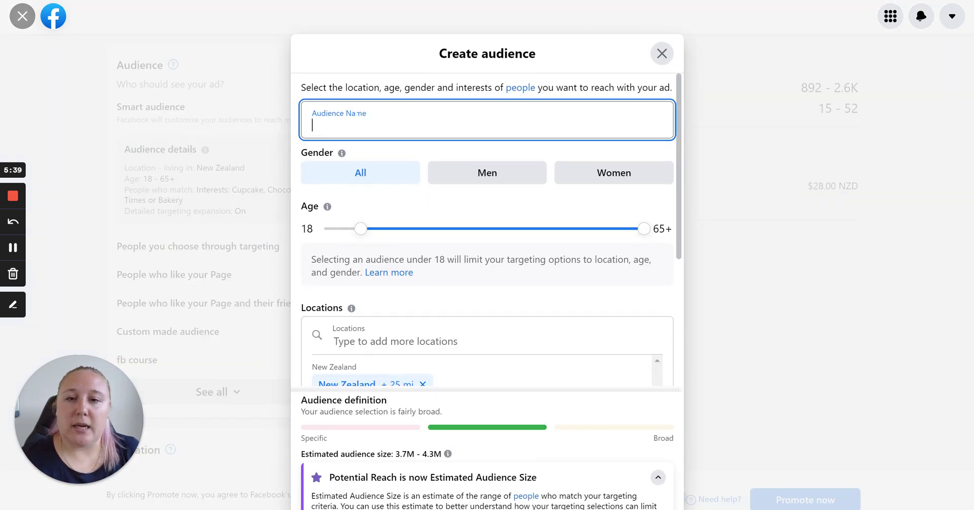
text(Fb )
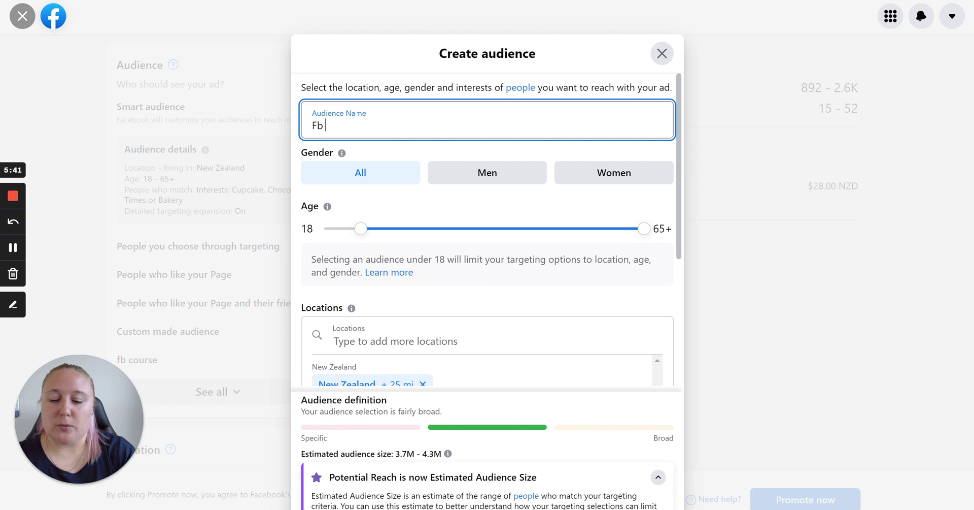
text(course aude)
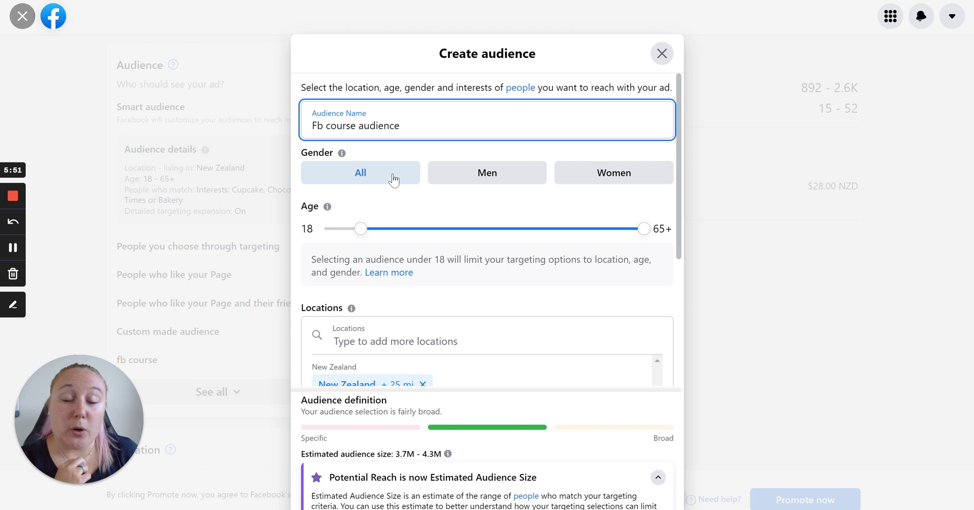
scroll(391, 179, down, 1)
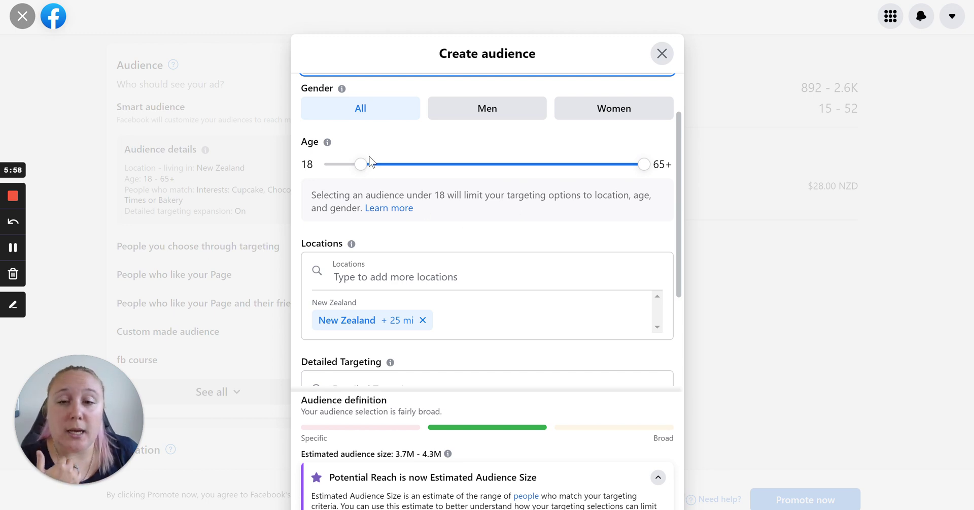
drag(365, 166, 465, 165)
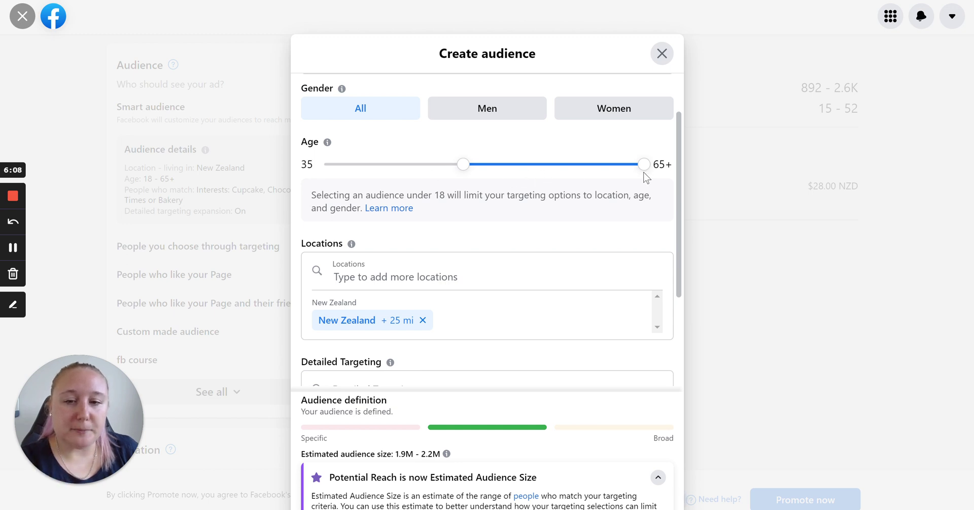
Remove New Zealand from the audience's locations and add the country New Zealand again
scroll(605, 211, down, 1)
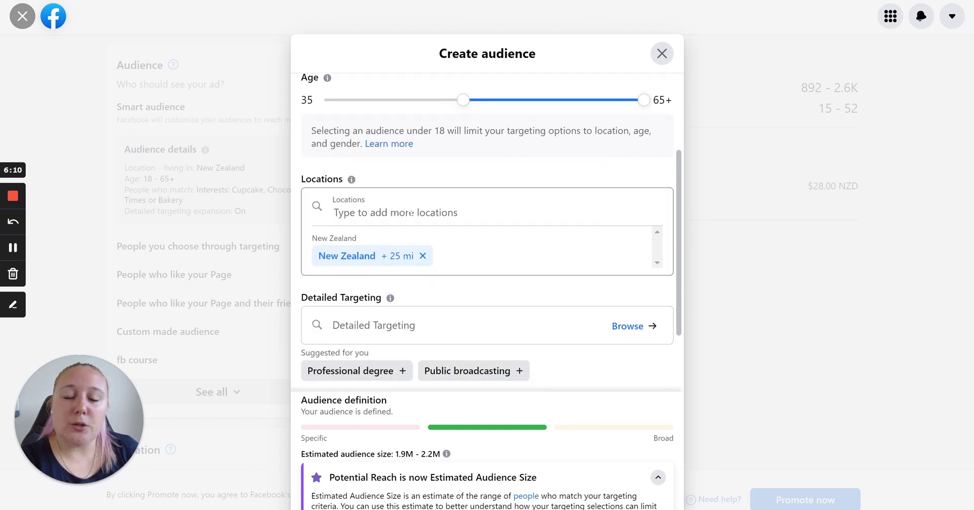
click(422, 256)
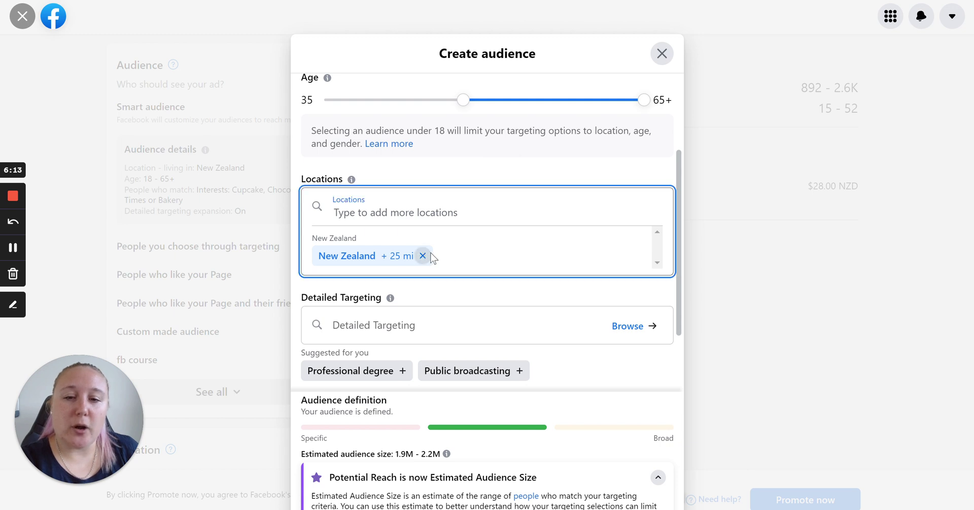
click(335, 96)
text(new)
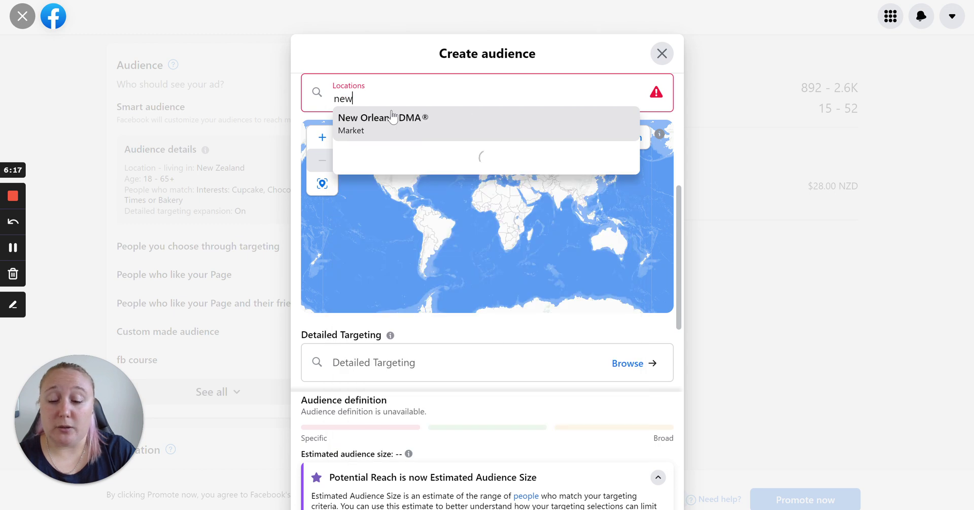
text( zealand)
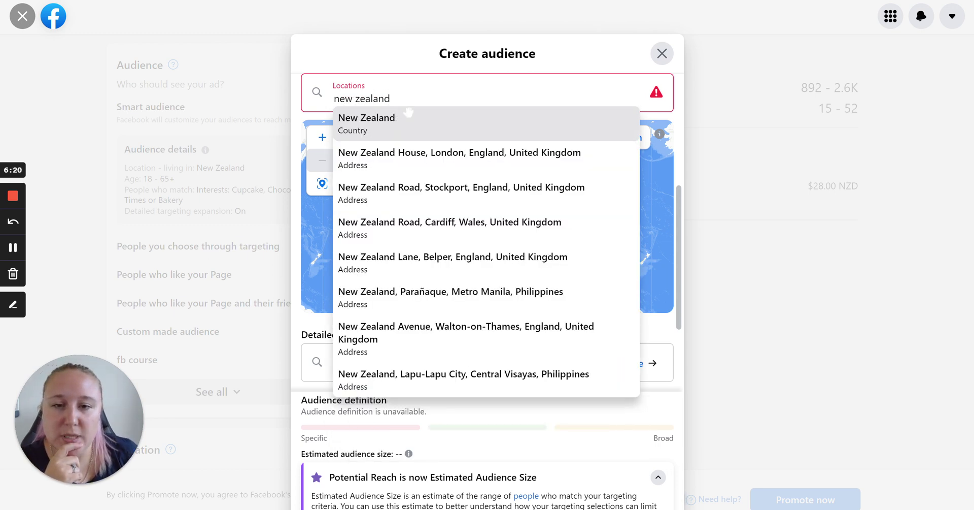
click(403, 120)
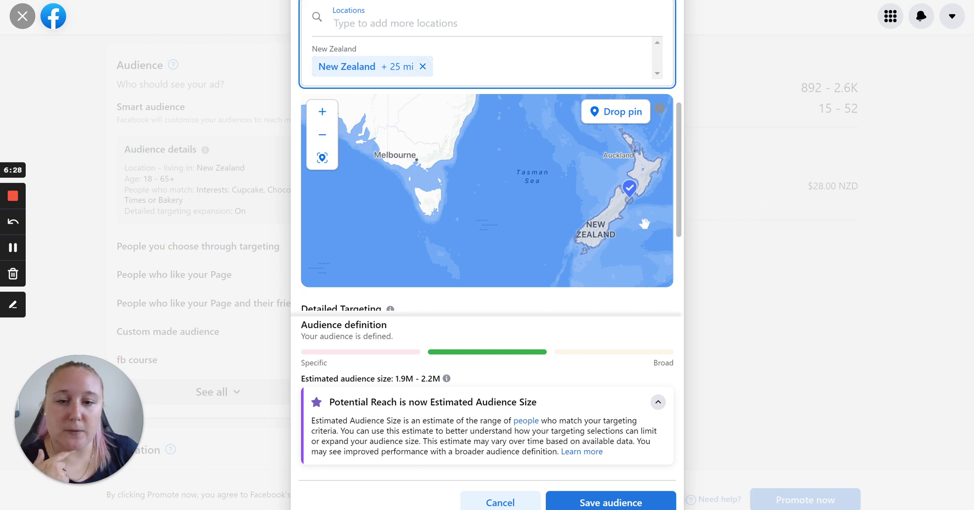
Add Self-employment, Entrepreneurship, Home business, Owner/Managing Director, and Owner and Founder to the audience's detailed targeting
scroll(645, 223, down, 1)
scroll(654, 239, down, 2)
scroll(648, 307, down, 3)
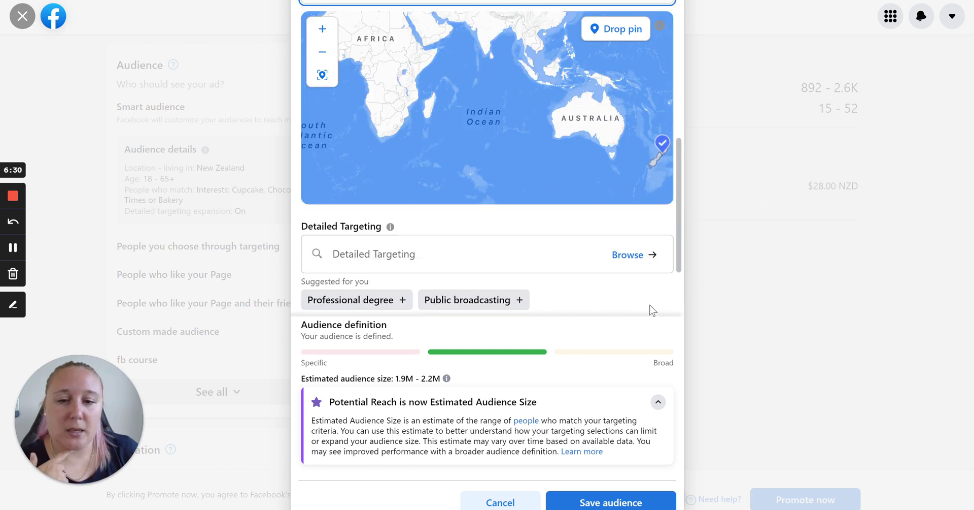
scroll(643, 297, down, 1)
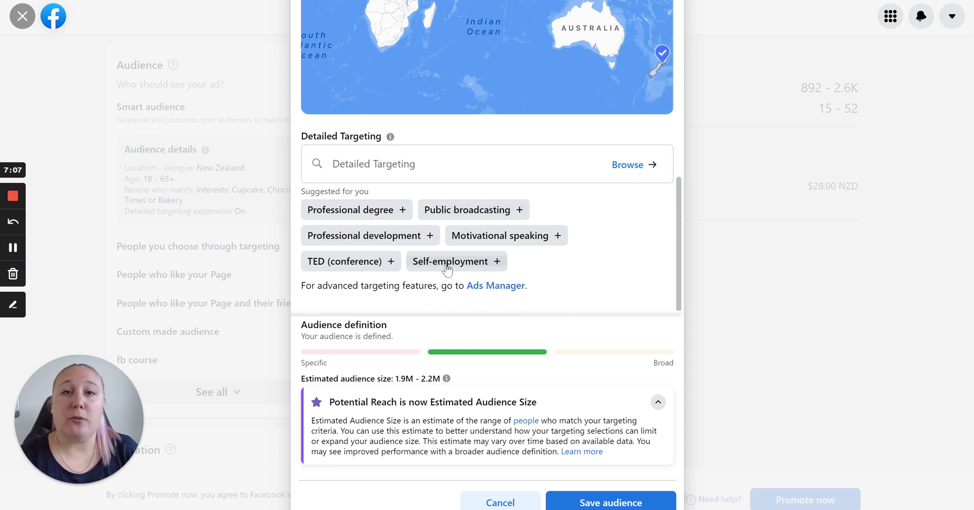
scroll(456, 268, up, 5)
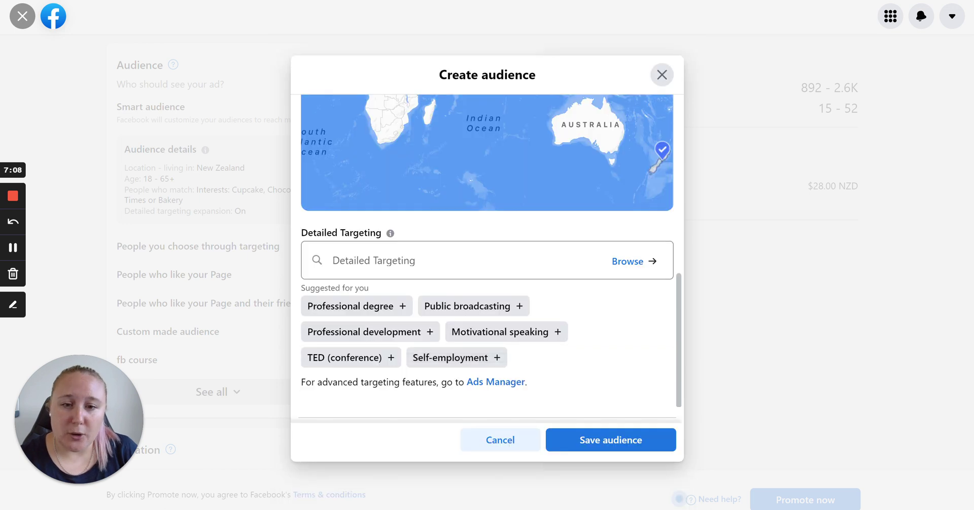
scroll(566, 363, down, 4)
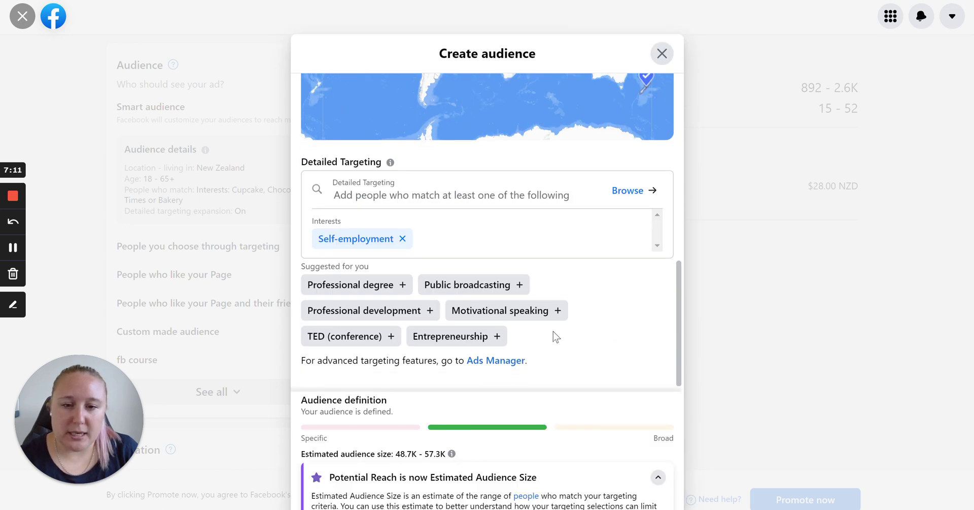
click(481, 341)
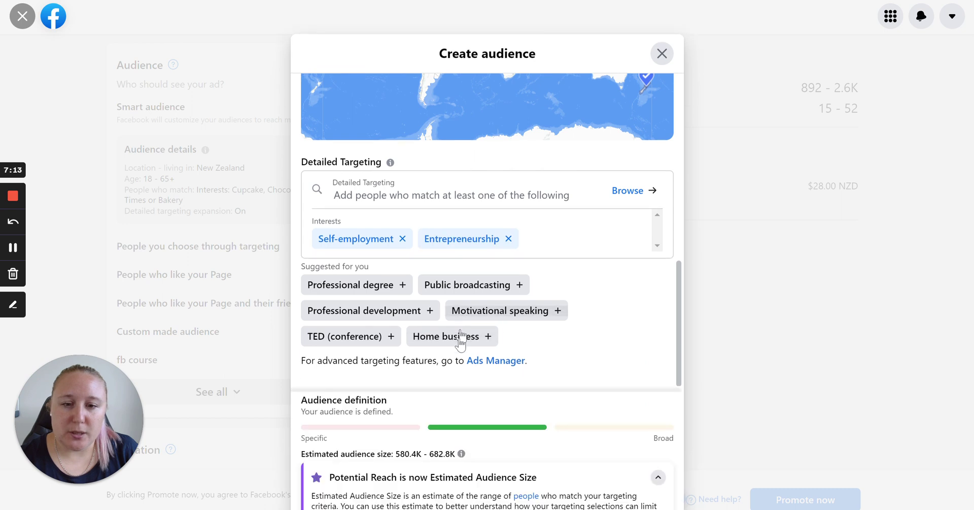
click(496, 343)
click(477, 340)
click(477, 341)
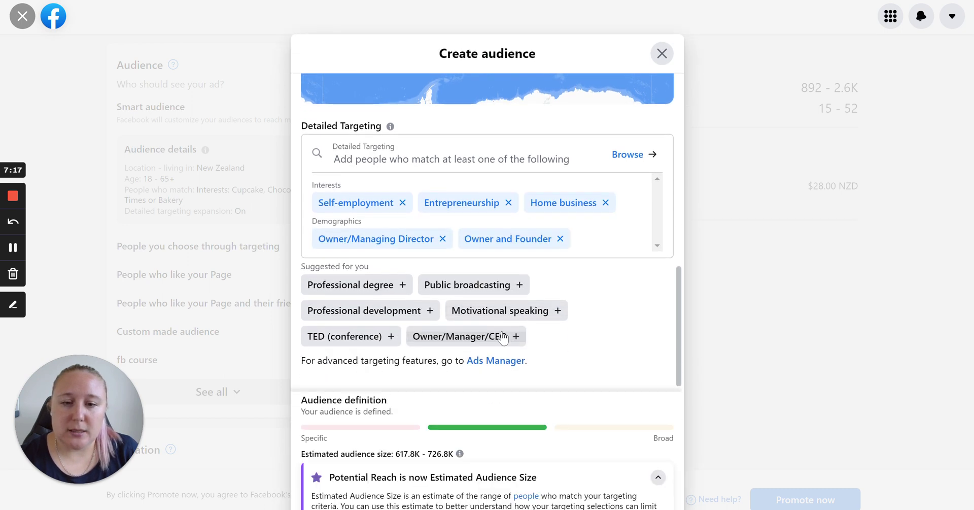
Add the targeting options Owner/Manager/CEO, Business Owner, Owner and CEO, Small and medium enterprises, Small business owners, Business, Facebook Page admins and Business page admins
click(469, 340)
click(472, 357)
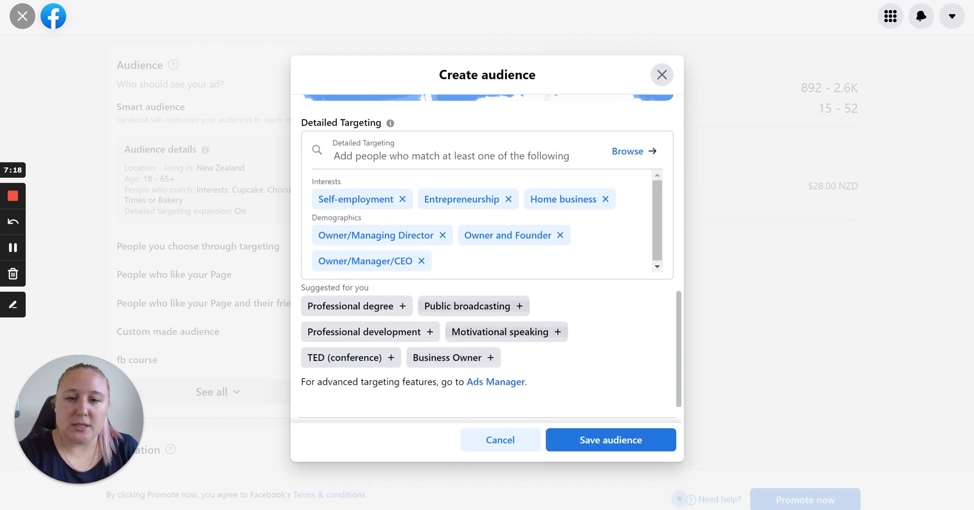
click(467, 334)
click(467, 332)
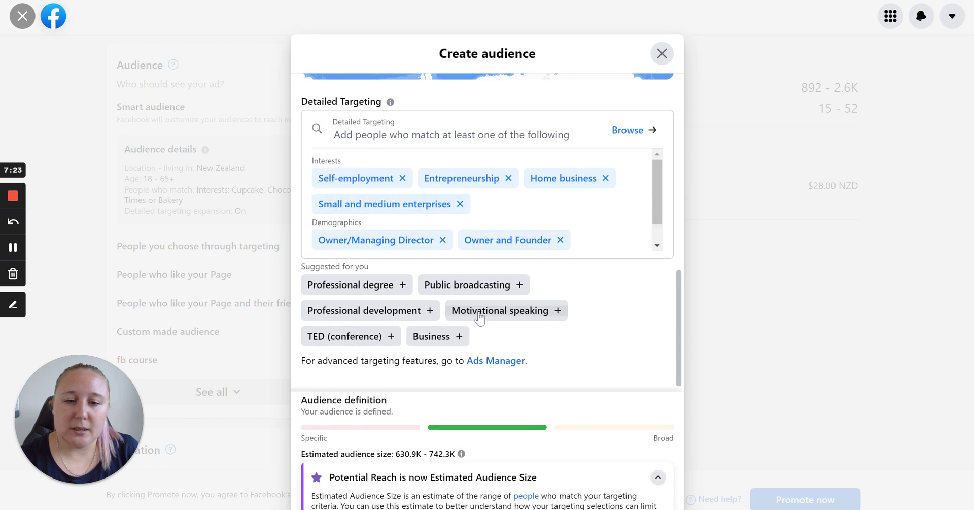
click(441, 340)
click(442, 341)
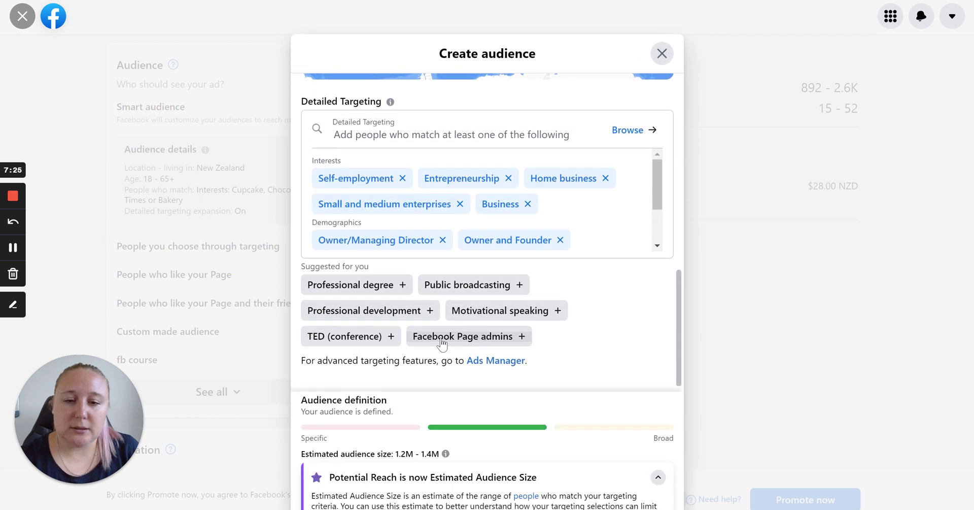
click(442, 341)
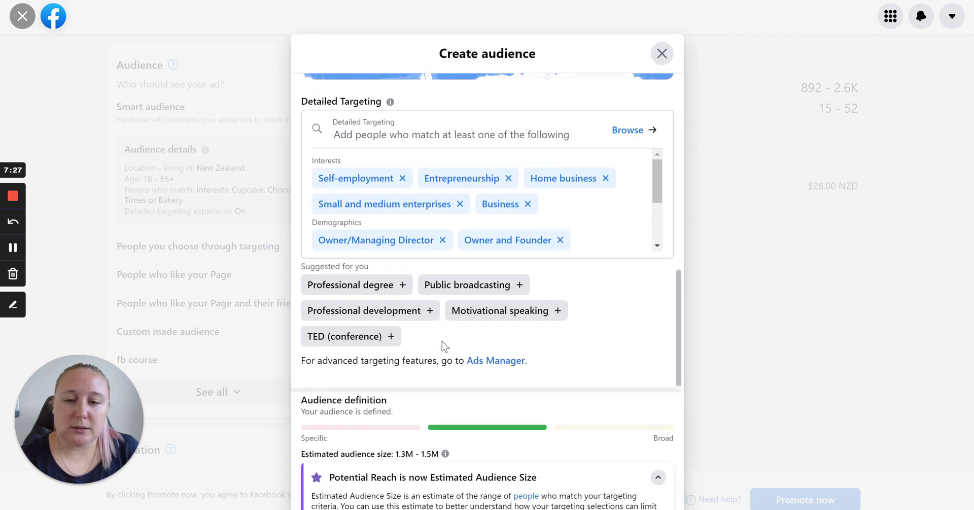
Search the detailed targeting options for "fitness" and "beauty", and clear the search without adding any
scroll(436, 305, up, 1)
click(384, 199)
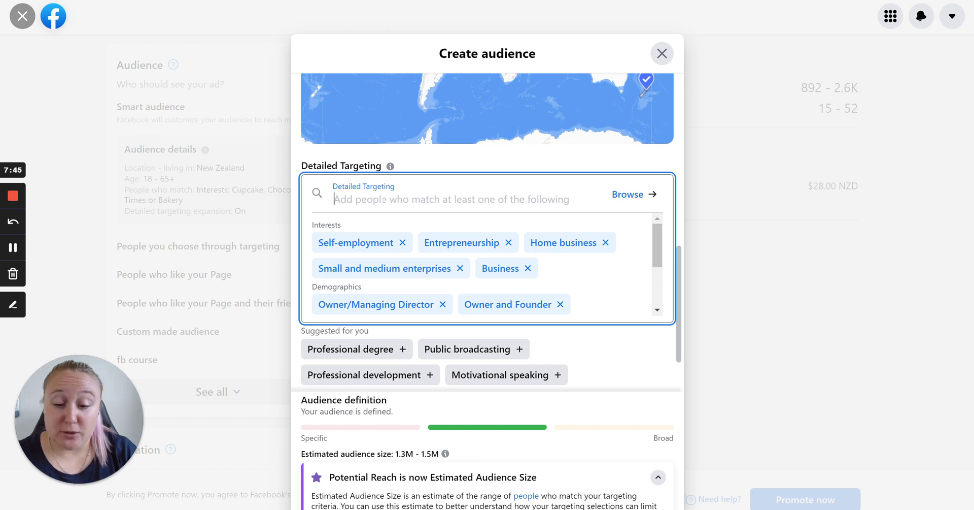
text(fitness)
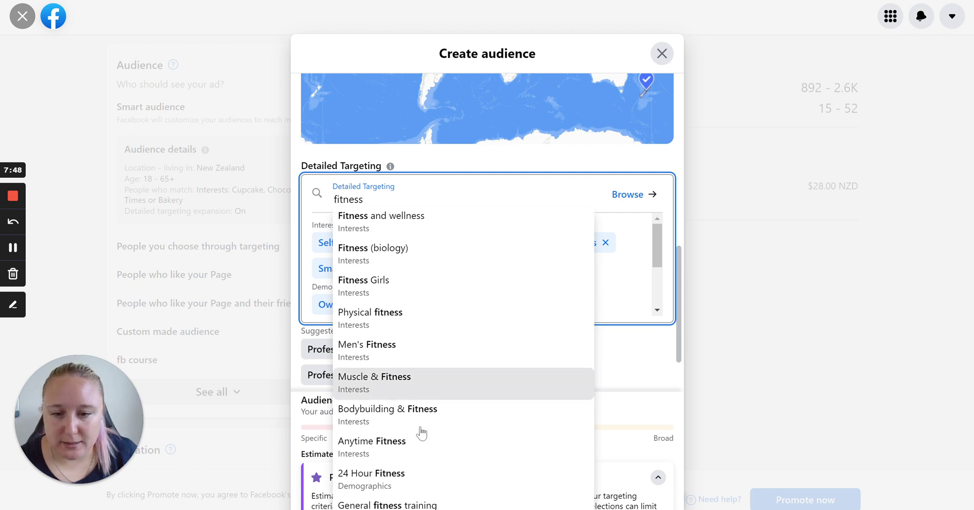
double_click(349, 198)
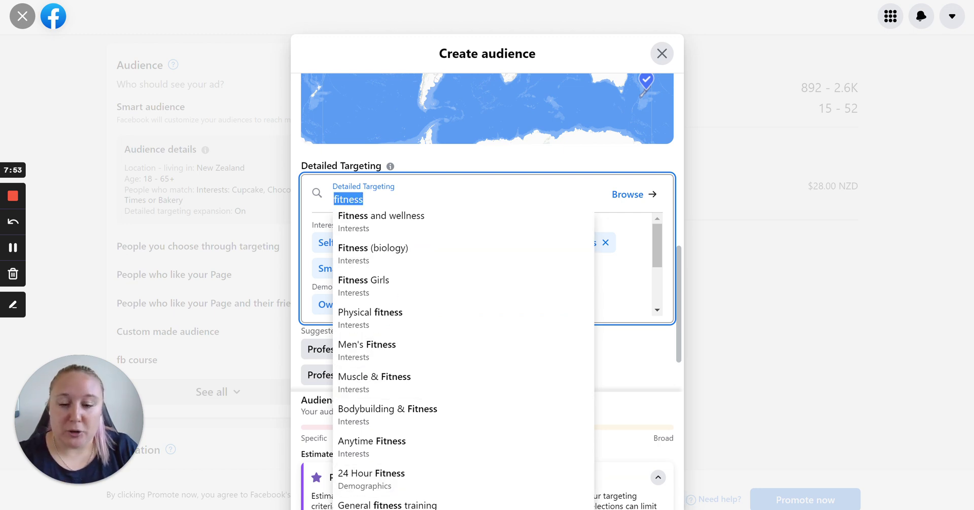
text(beauty)
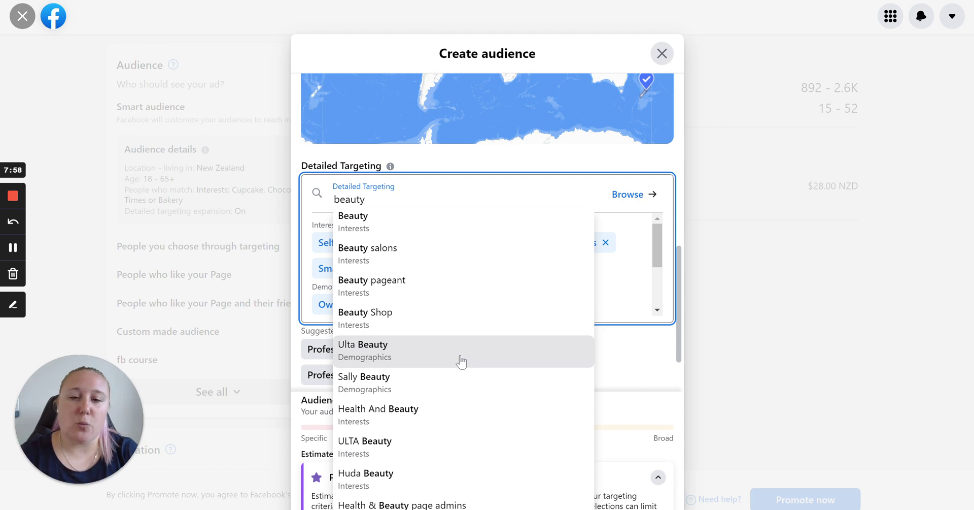
key(BackSpace)
key(BackSpace)
key(BackSpace)
key(BackSpace)
key(BackSpace)
key(BackSpace)
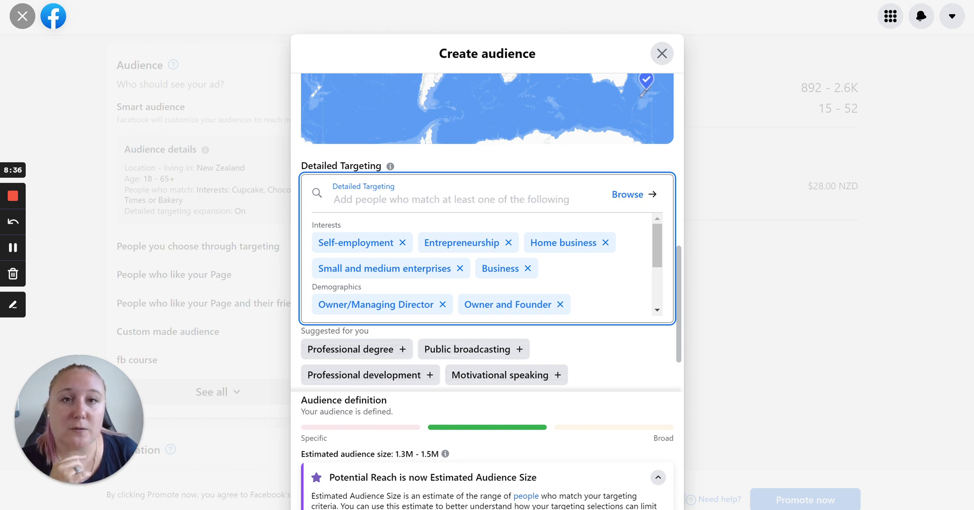
Check the selected interests, demographics and behaviors, and save the new audience for the ad
scroll(487, 263, down, 2)
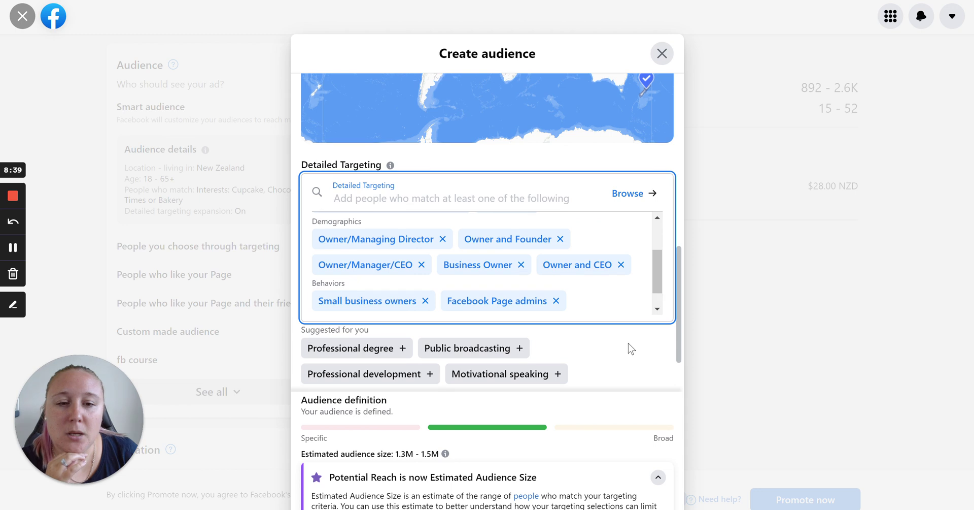
scroll(630, 340, down, 1)
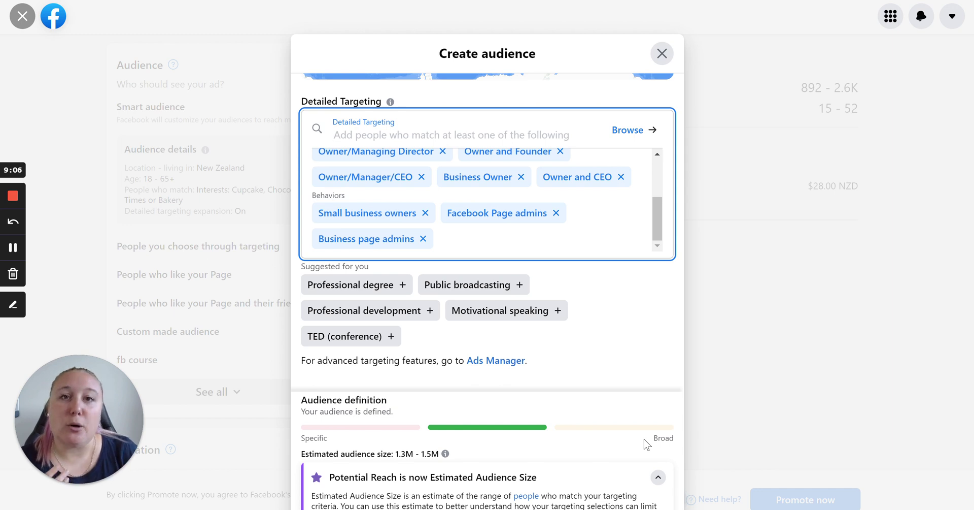
scroll(728, 310, down, 2)
click(619, 461)
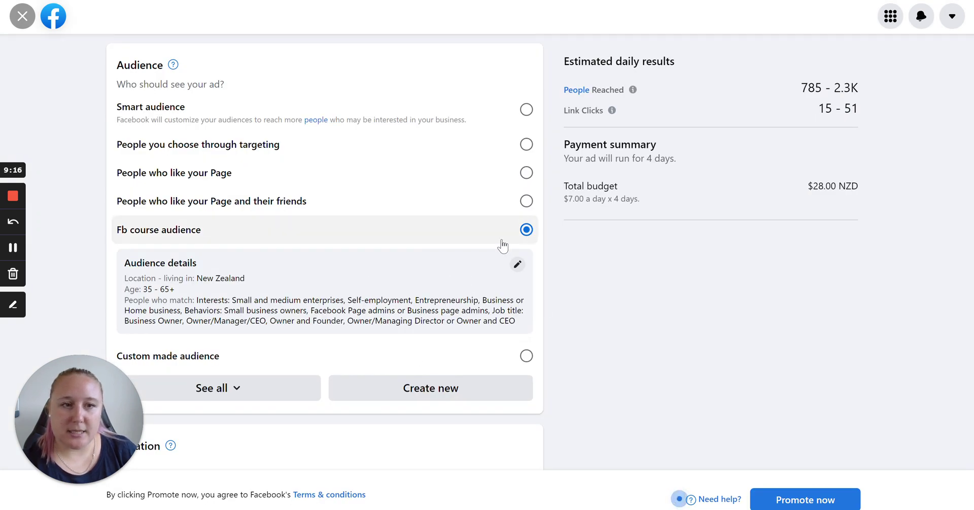
Set the ad's duration to 3 days and its daily budget to $10.00
scroll(480, 261, down, 6)
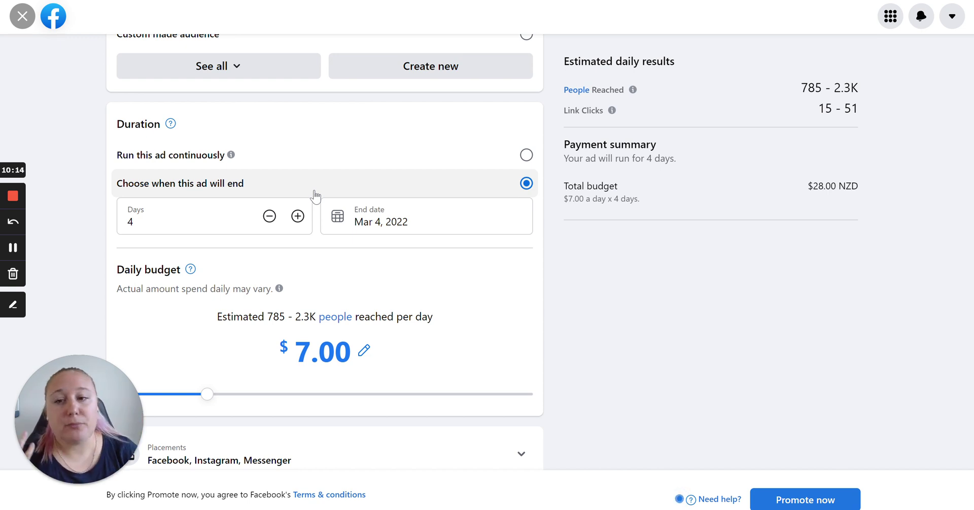
click(270, 216)
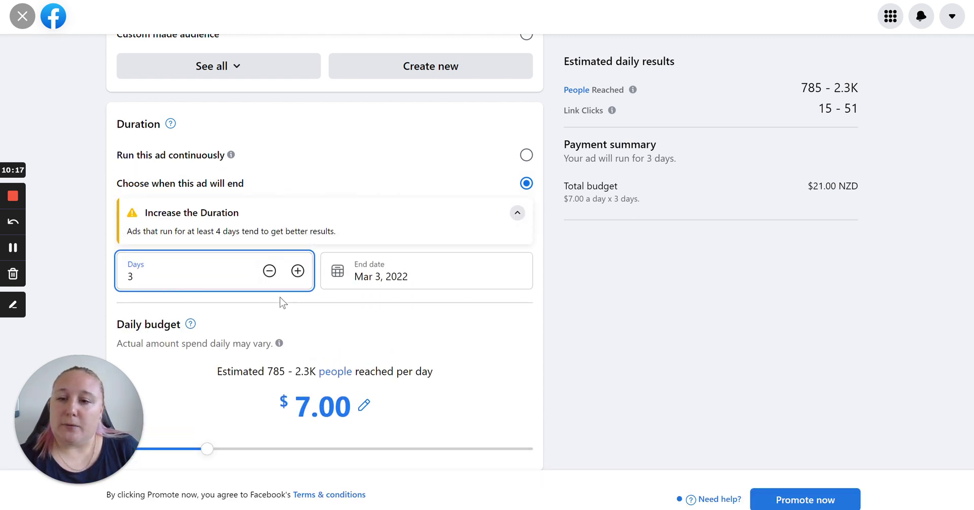
scroll(274, 314, down, 1)
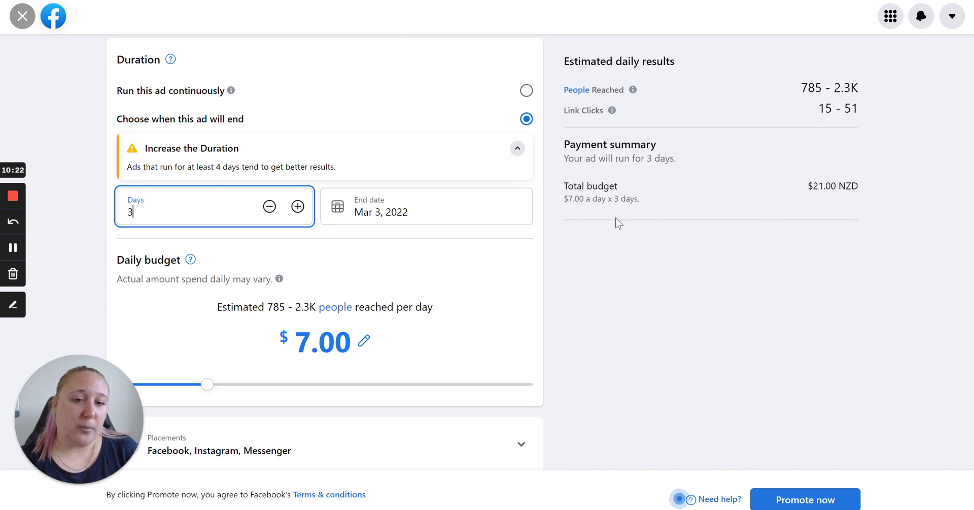
drag(205, 387, 258, 386)
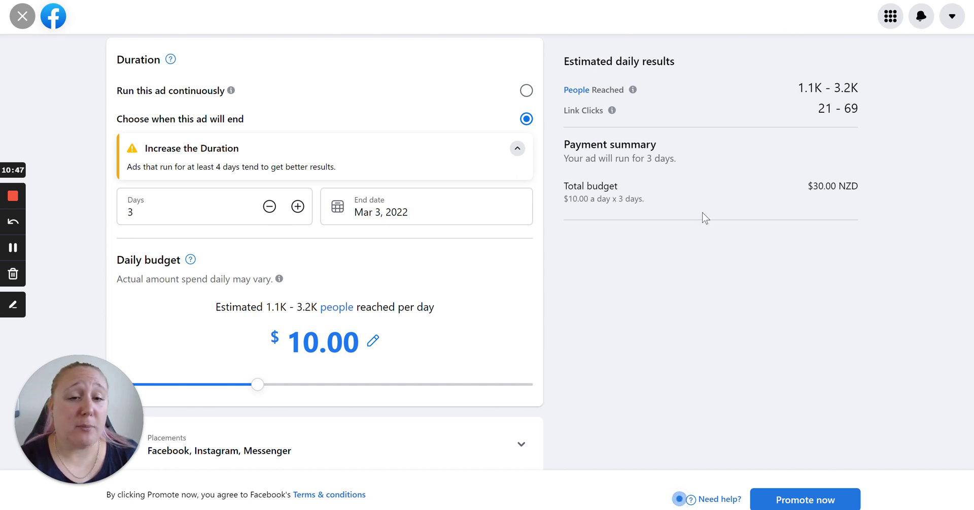
Limit the ad's placements to Facebook by excluding Instagram and Messenger, and turn off the Meta Pixel
scroll(705, 214, down, 1)
scroll(730, 210, down, 3)
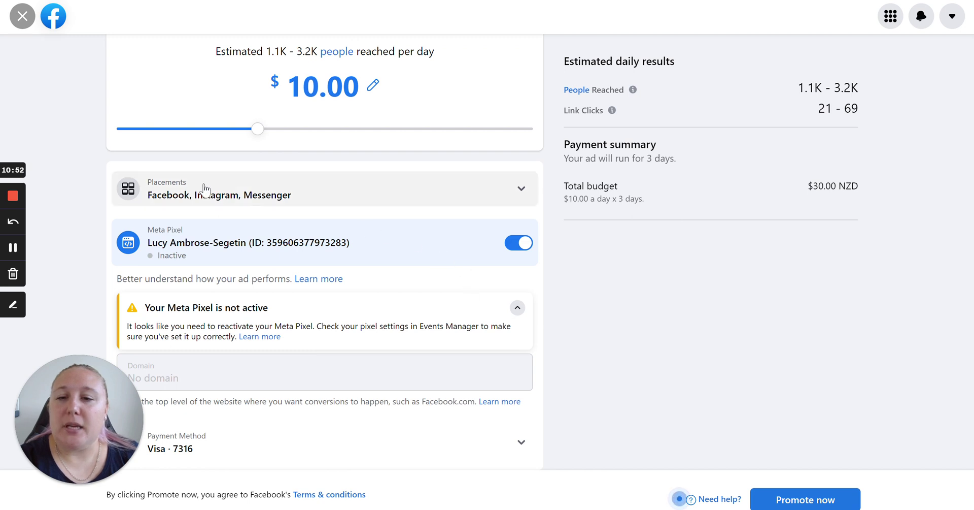
click(167, 195)
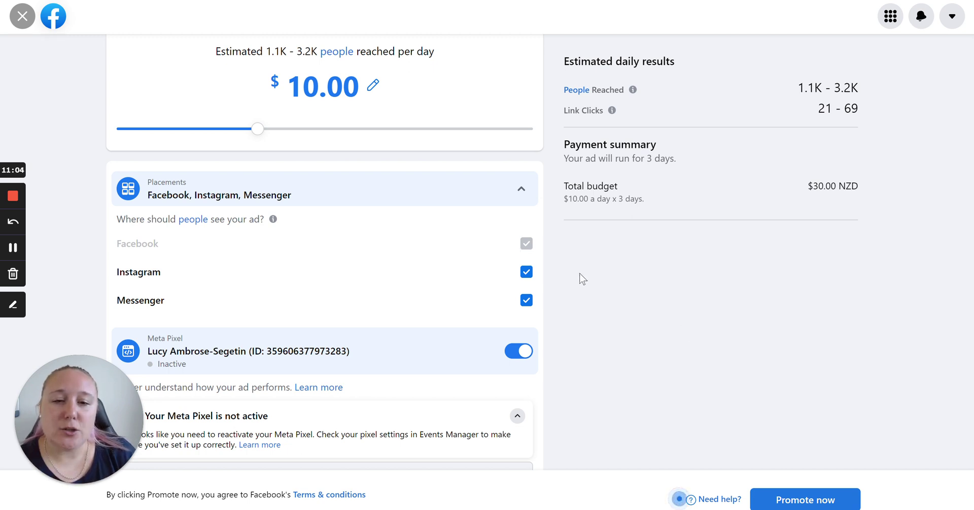
click(526, 272)
click(526, 299)
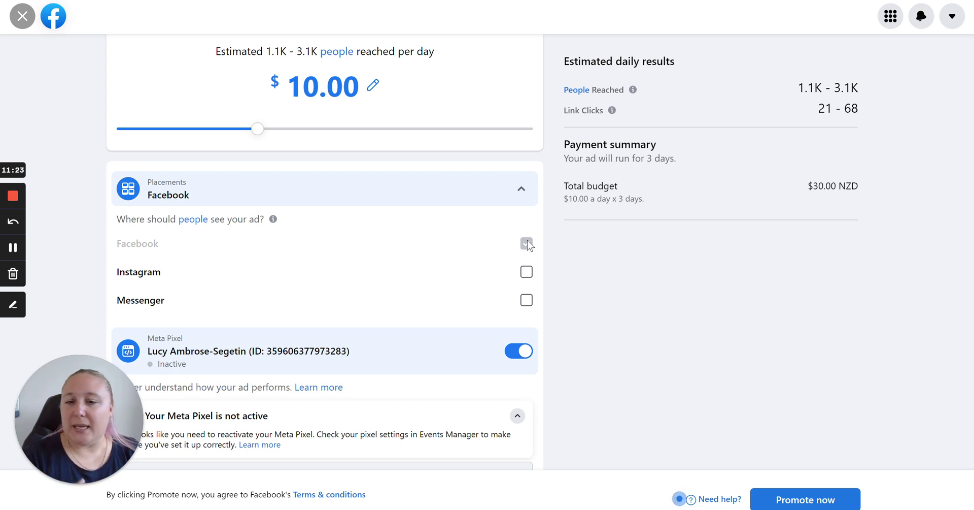
click(516, 357)
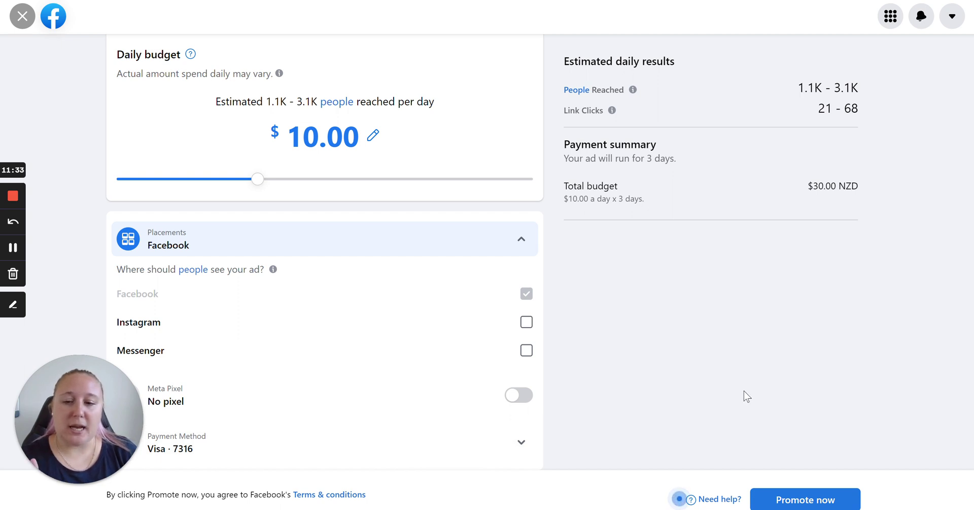
Review the ad's settings and creative, submit it for promotion, and check its entry among the ads in Ad Center
scroll(747, 395, up, 15)
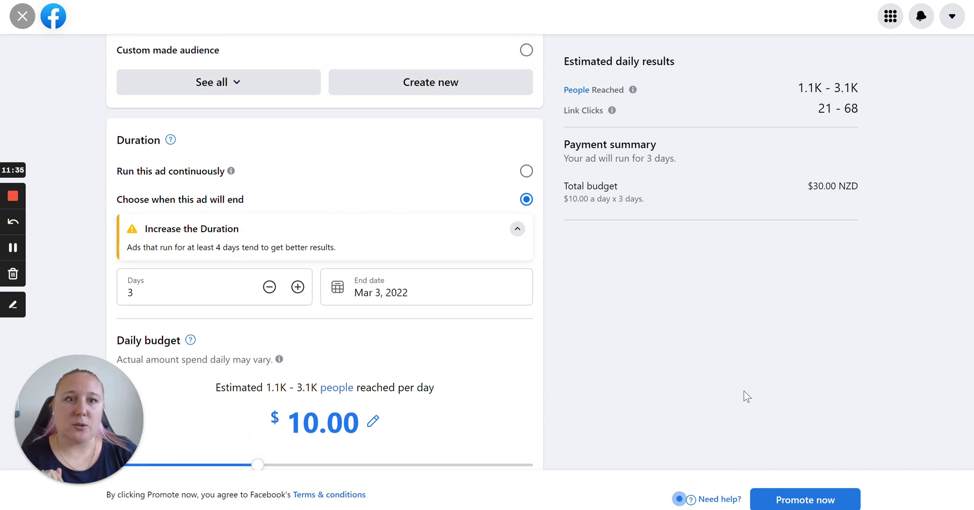
scroll(747, 396, up, 15)
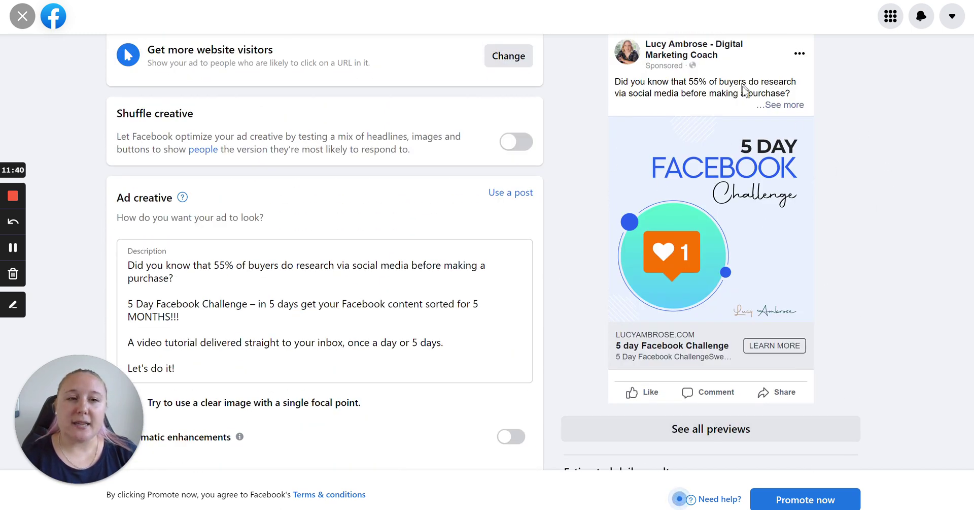
scroll(654, 210, down, 10)
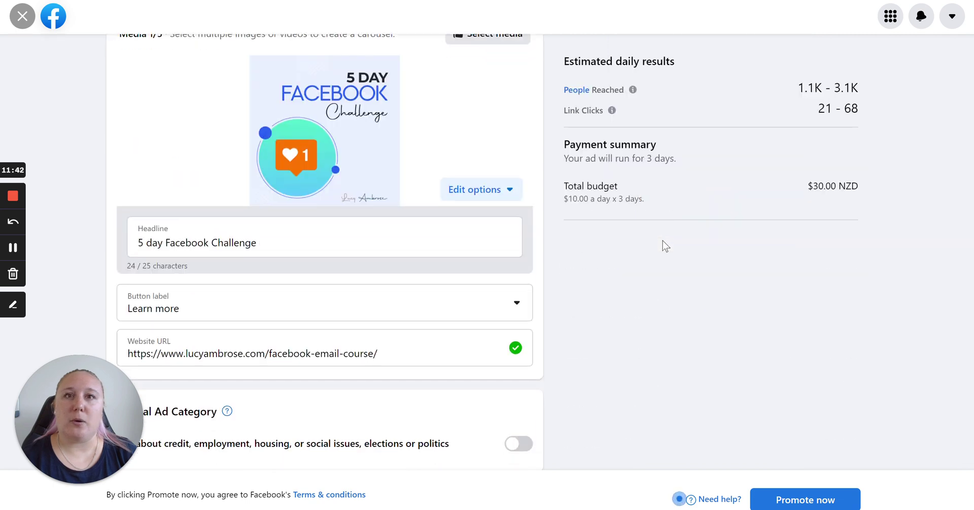
click(782, 502)
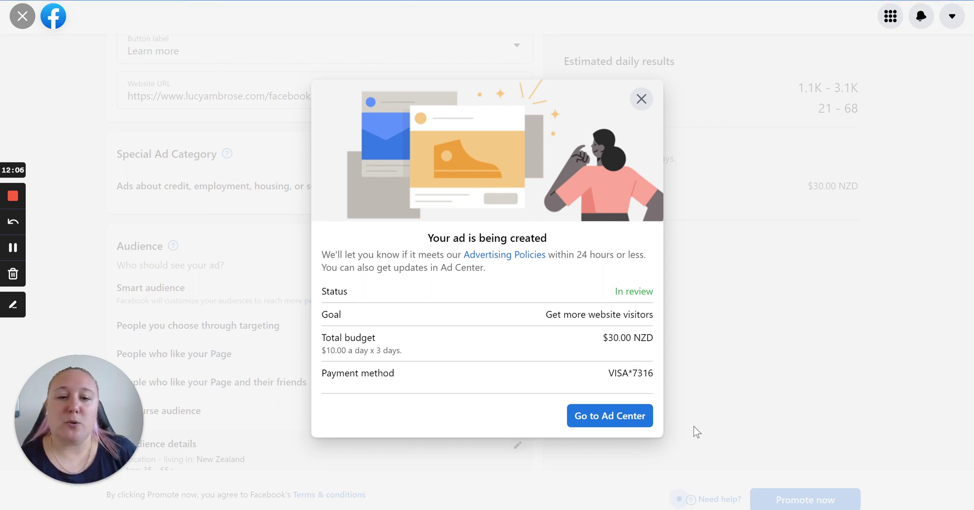
click(642, 423)
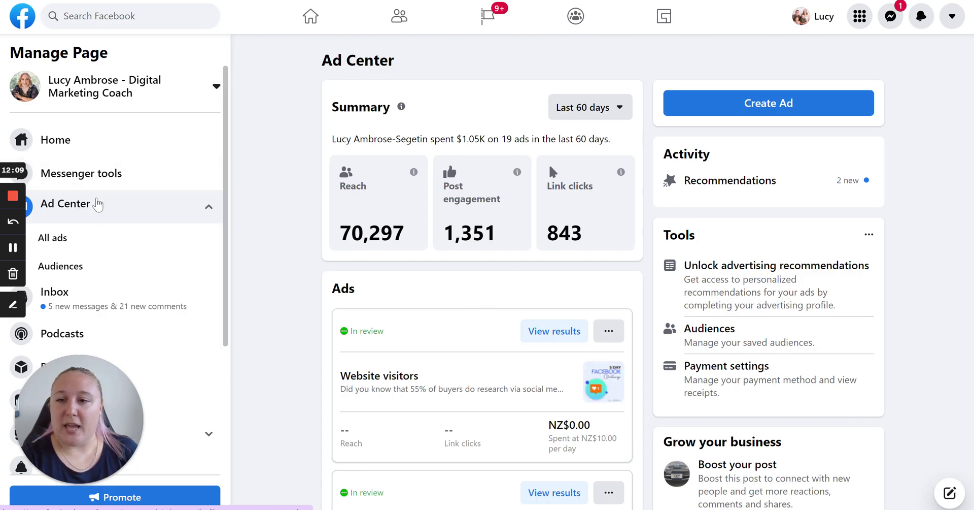
scroll(560, 298, down, 2)
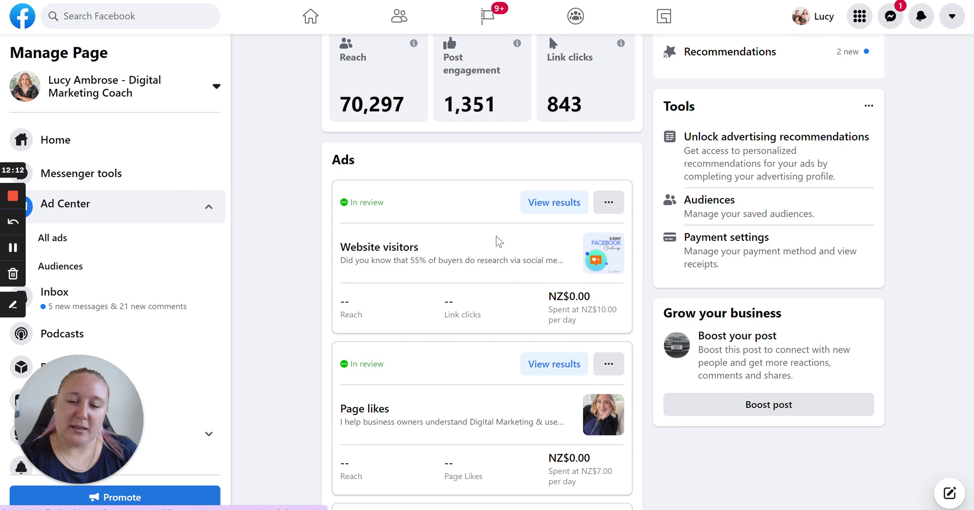